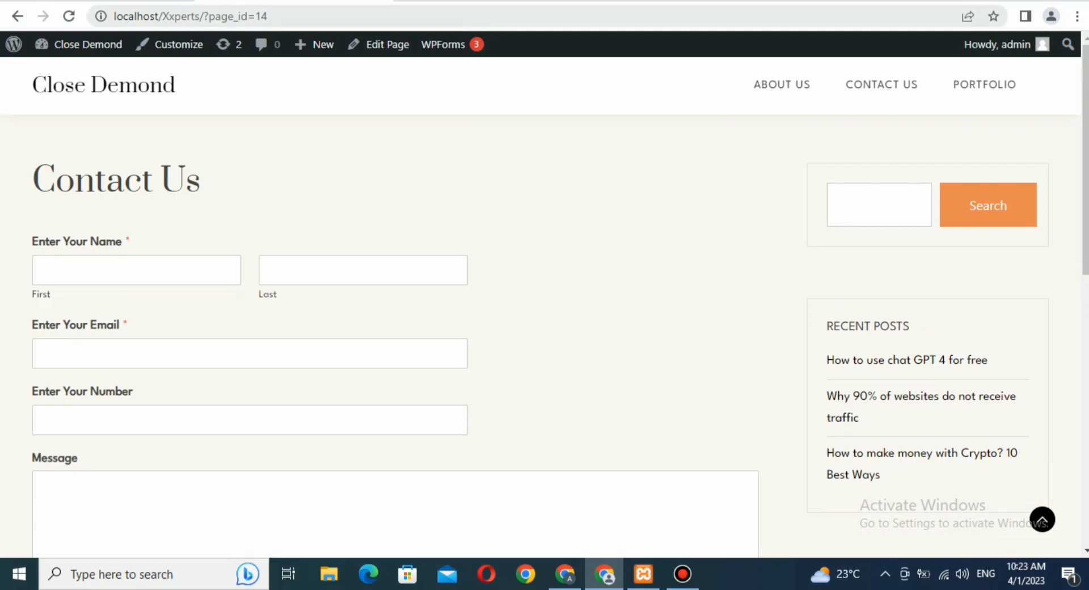
Review the site's Portfolio and About Us pages and the posts on its home page
{"action": "left_click", "coordinate": [984, 85]}
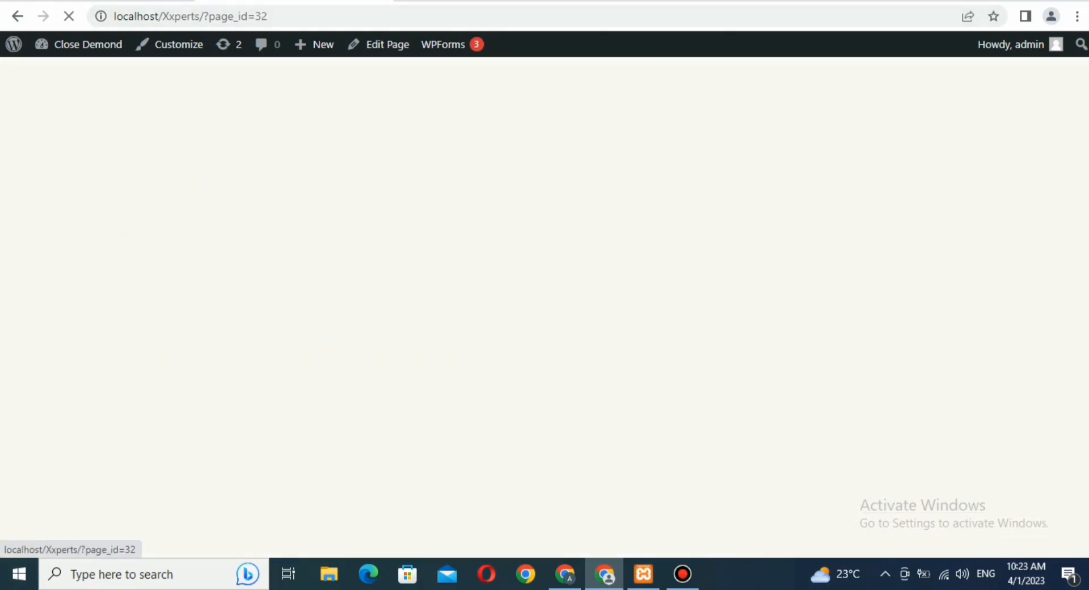
{"action": "left_click", "coordinate": [781, 85]}
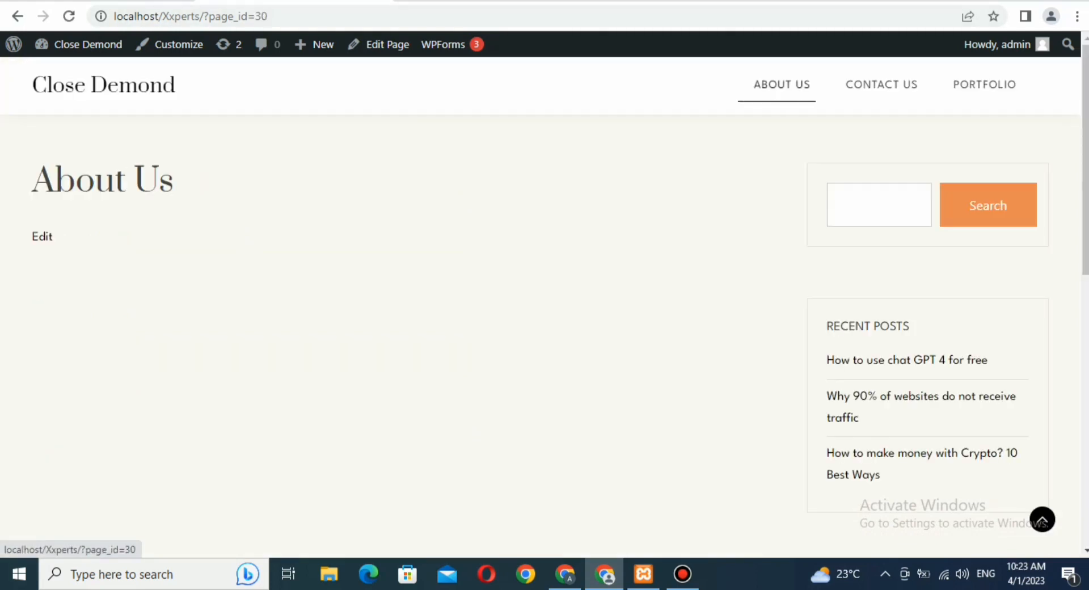
{"action": "scroll", "coordinate": [545, 306], "scroll_direction": "down", "scroll_amount": 4}
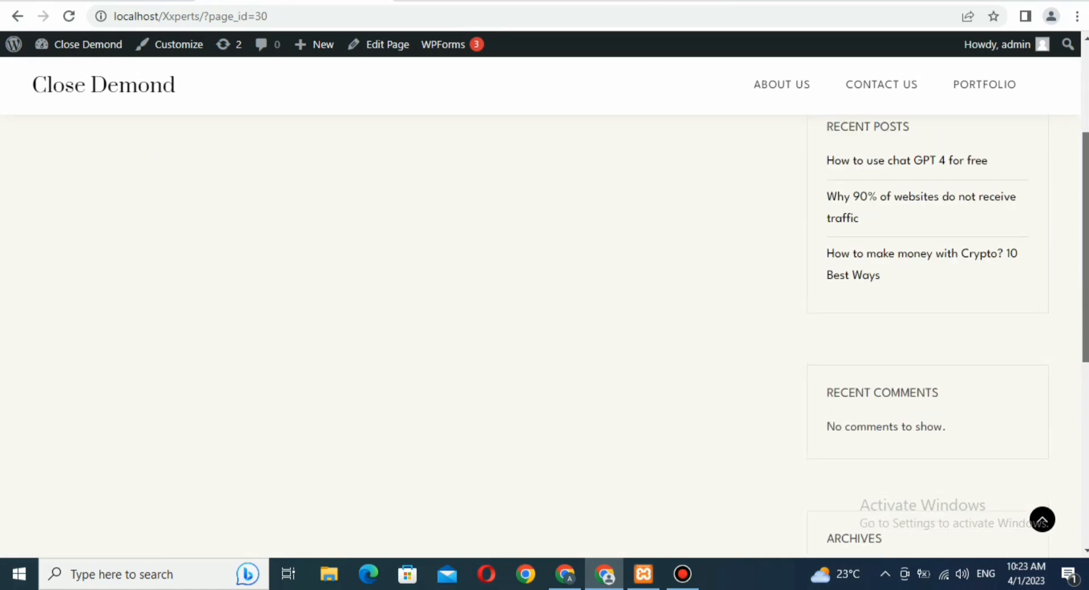
{"action": "scroll", "coordinate": [544, 306], "scroll_direction": "up", "scroll_amount": 4}
{"action": "left_click", "coordinate": [104, 85]}
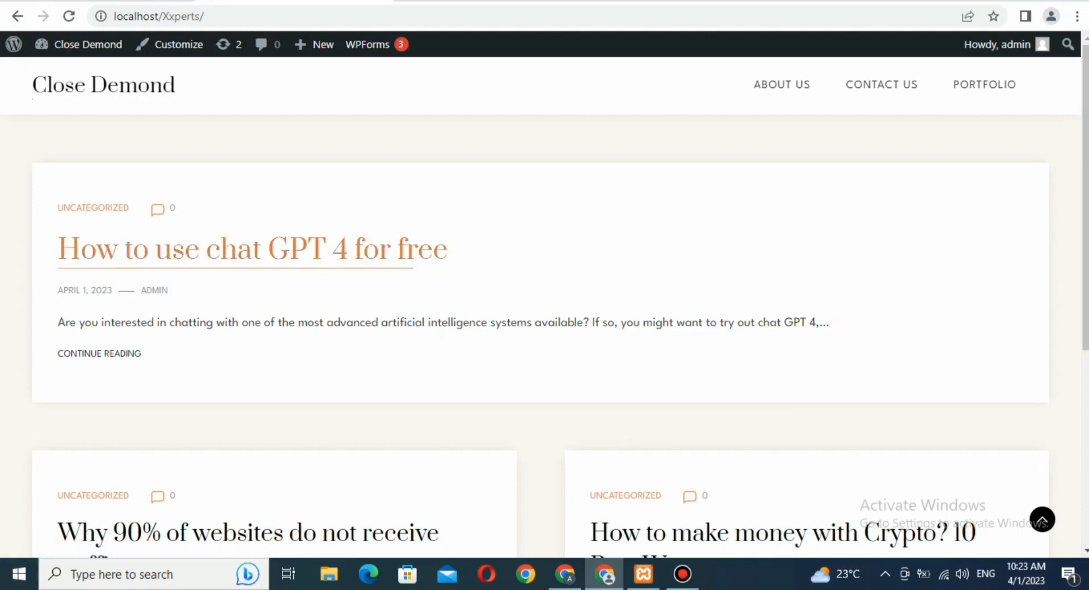
{"action": "scroll", "coordinate": [252, 250], "scroll_direction": "down", "scroll_amount": 3}
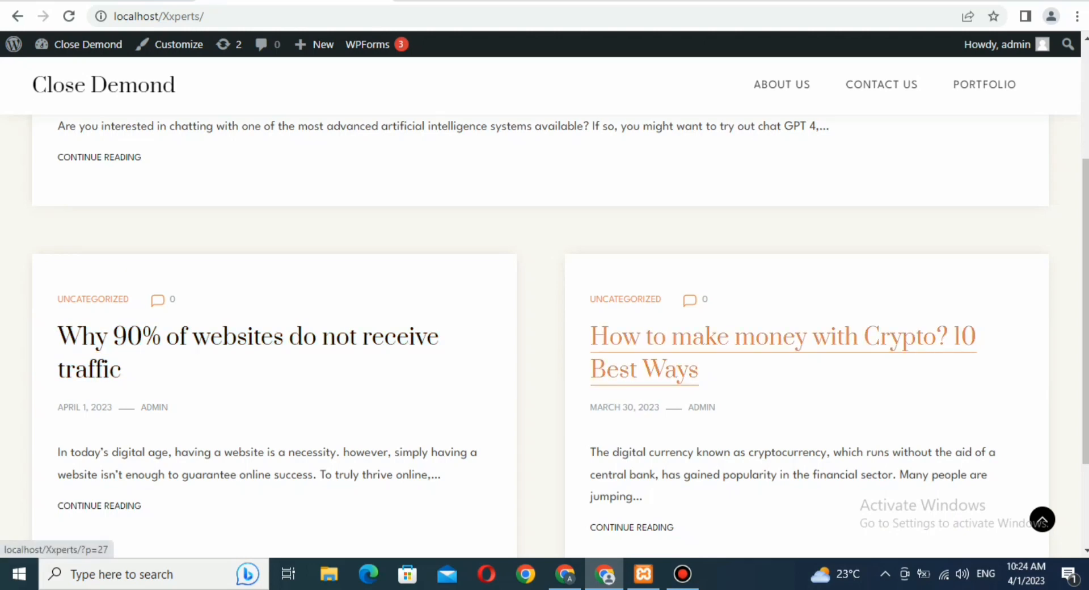
{"action": "scroll", "coordinate": [783, 340], "scroll_direction": "down", "scroll_amount": 2}
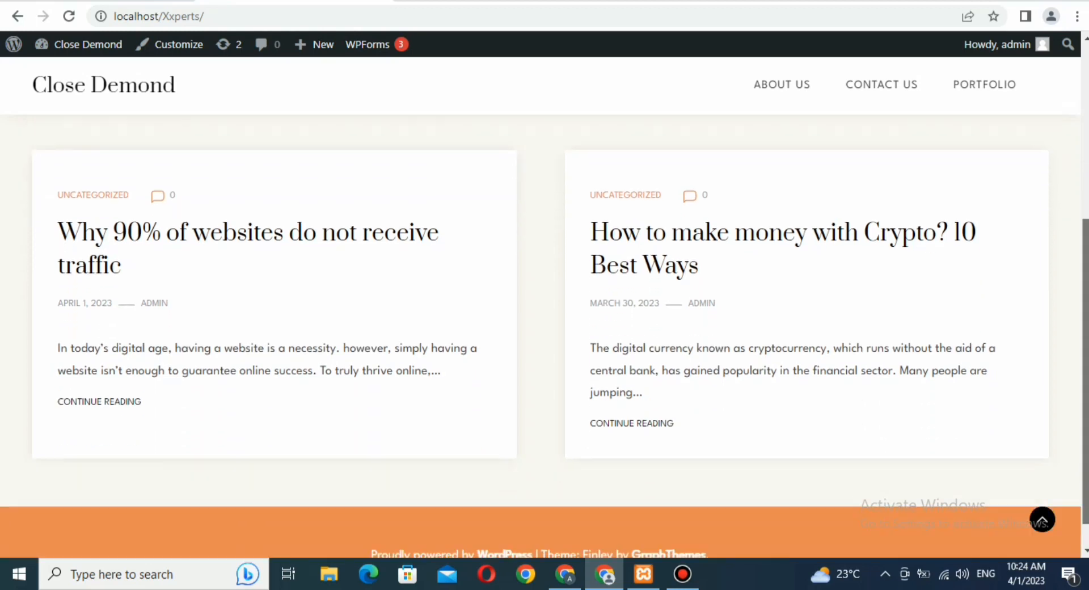
{"action": "scroll", "coordinate": [560, 336], "scroll_direction": "up", "scroll_amount": 3}
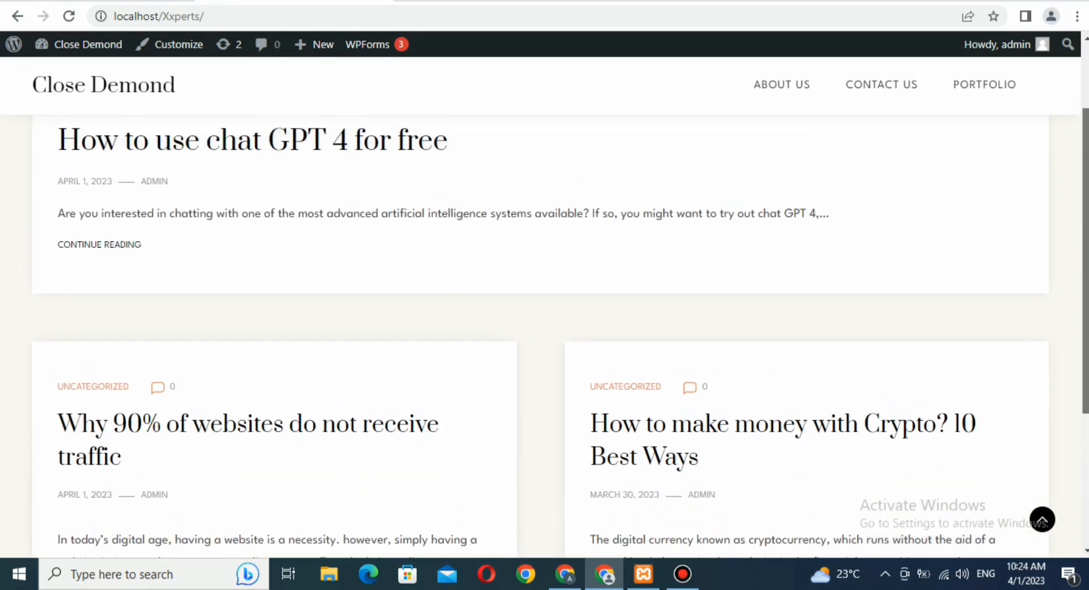
{"action": "scroll", "coordinate": [560, 335], "scroll_direction": "up", "scroll_amount": 1}
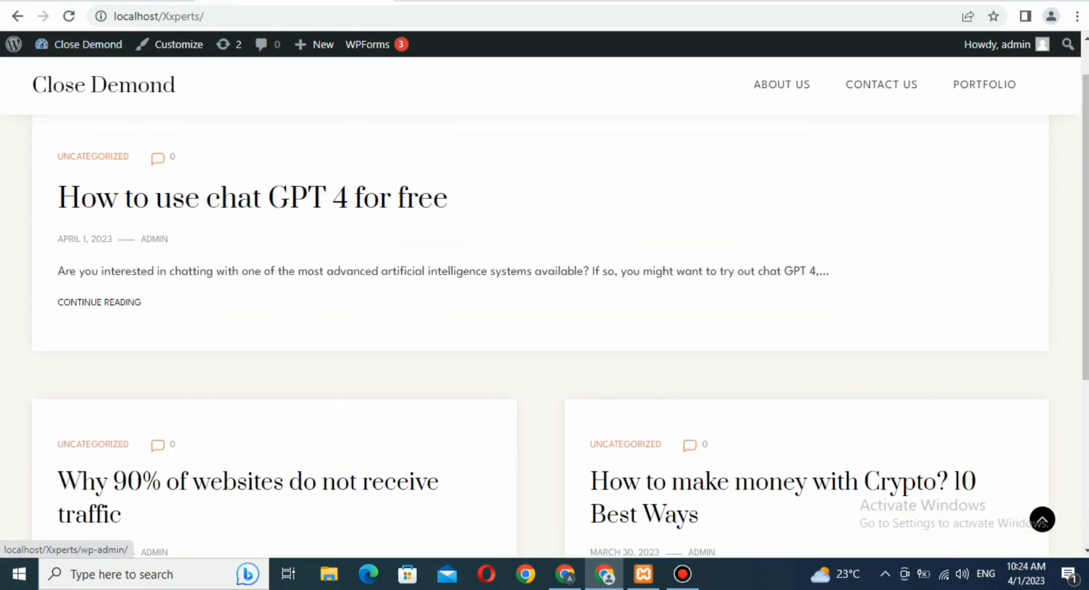
Open the site's admin dashboard and add a new post category named Motivation
{"action": "left_click", "coordinate": [87, 44]}
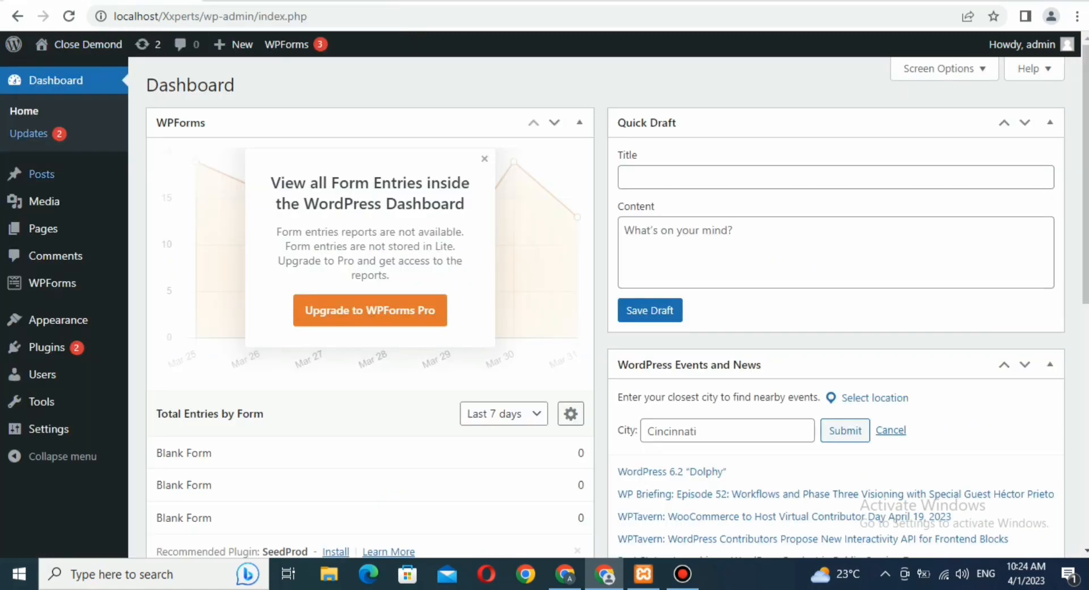
{"action": "mouse_move", "coordinate": [44, 201]}
{"action": "mouse_move", "coordinate": [43, 229]}
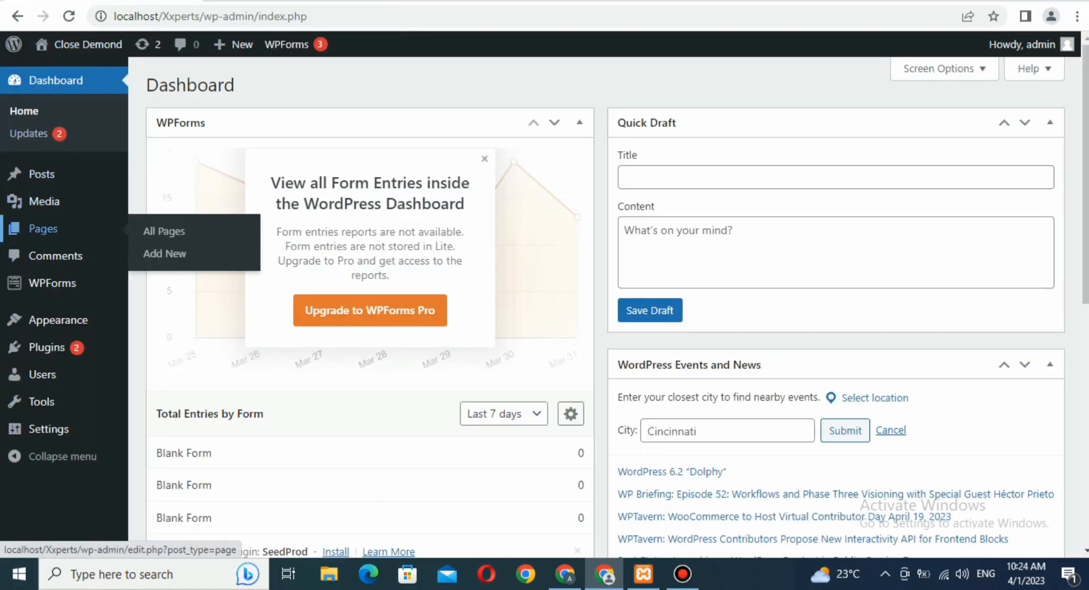
{"action": "mouse_move", "coordinate": [41, 174]}
{"action": "left_click", "coordinate": [167, 221]}
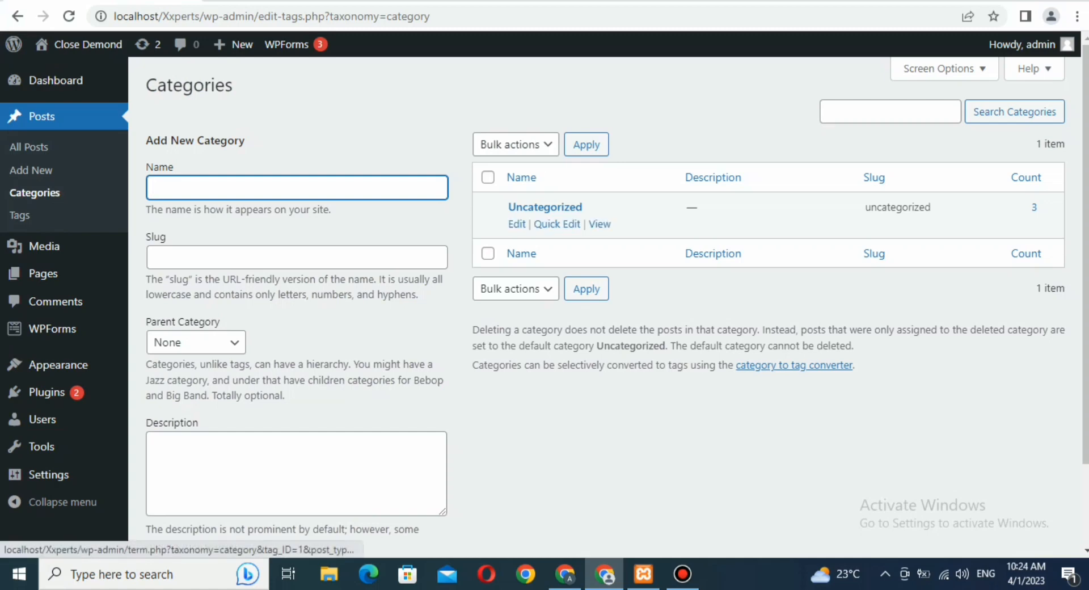
{"action": "type", "text": "M"}
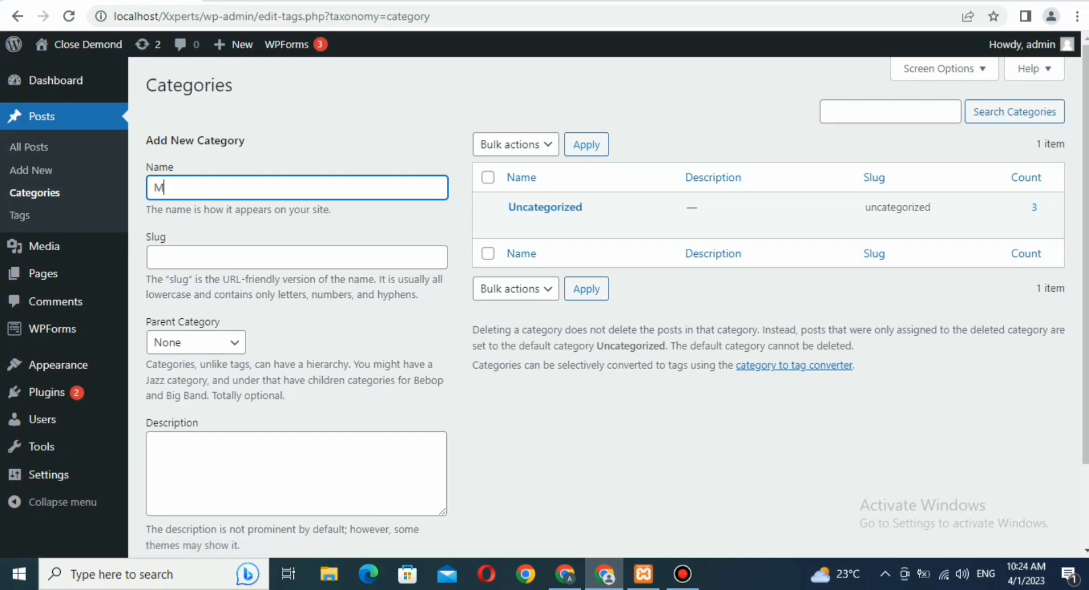
{"action": "type", "text": "otivation"}
{"action": "scroll", "coordinate": [617, 300], "scroll_direction": "down", "scroll_amount": 2}
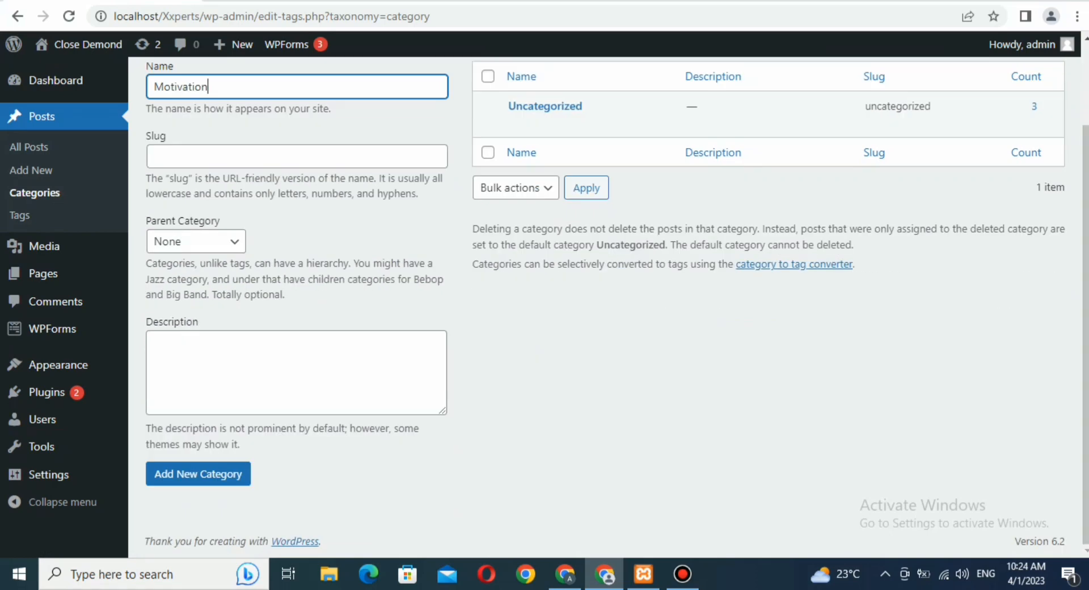
{"action": "left_click", "coordinate": [198, 474]}
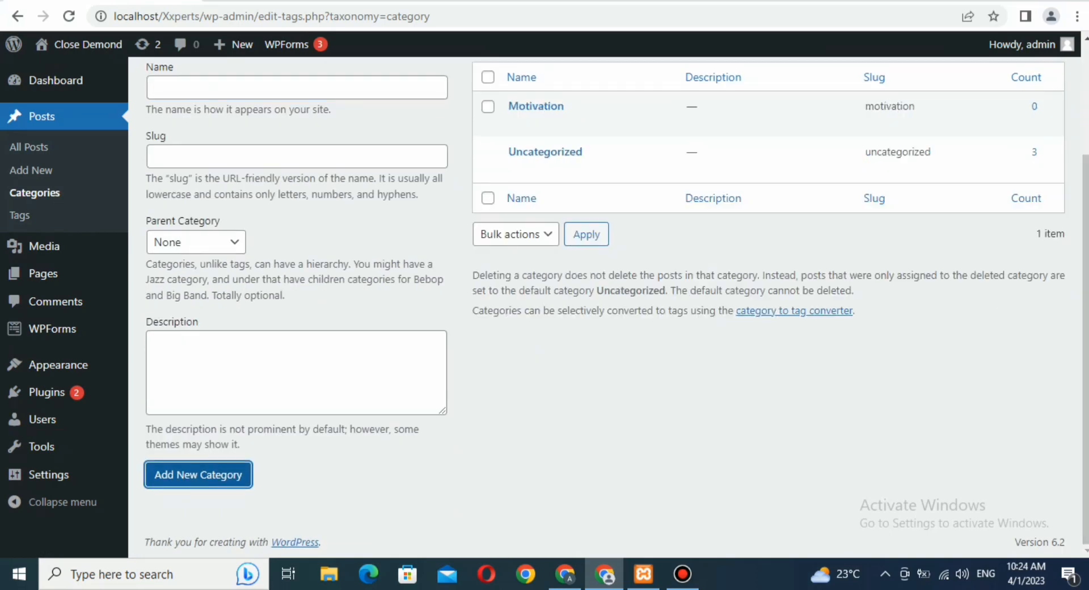
Add a category named Elon Musk with Motivation as its parent category
{"action": "left_click_drag", "start_coordinate": [1085, 341], "coordinate": [1085, 255]}
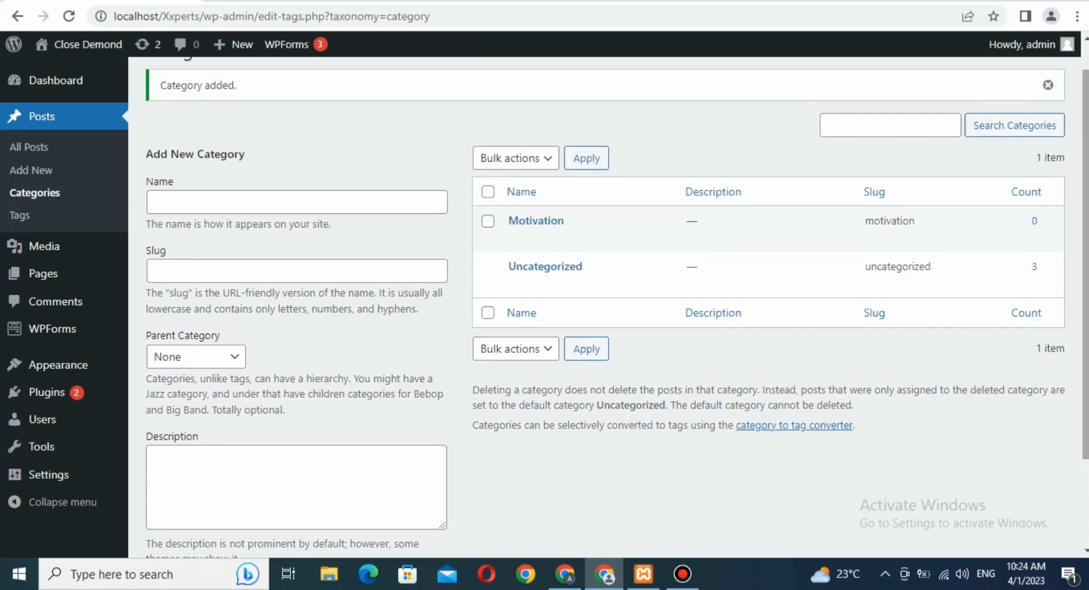
{"action": "left_click", "coordinate": [297, 202]}
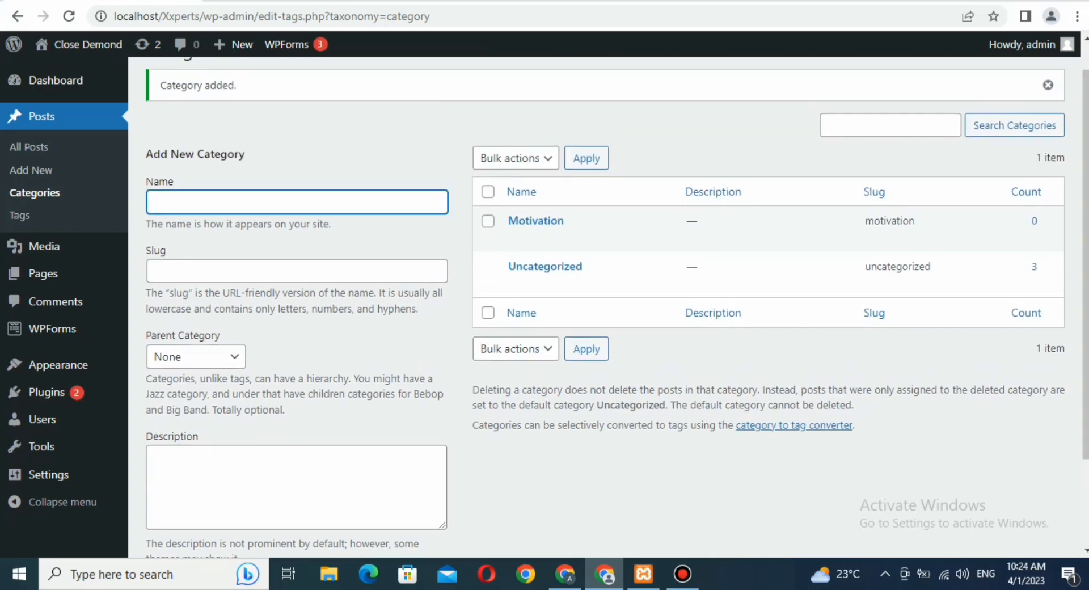
{"action": "type", "text": "Ja"}
{"action": "key", "text": "BackSpace"}
{"action": "key", "text": "BackSpace"}
{"action": "type", "text": "Elon Musk"}
{"action": "left_click", "coordinate": [196, 356]}
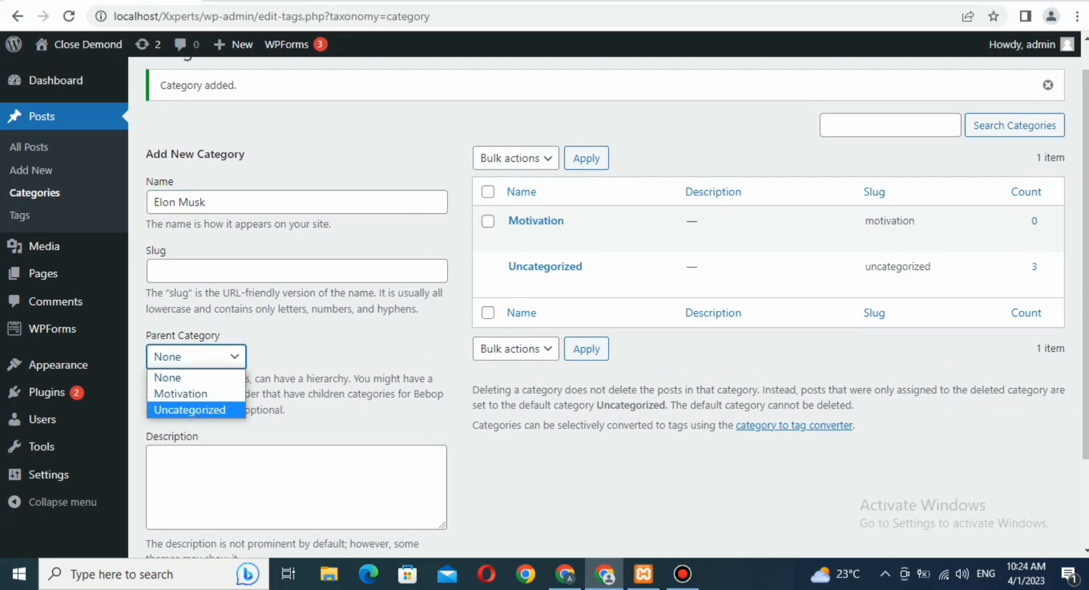
{"action": "left_click", "coordinate": [170, 392]}
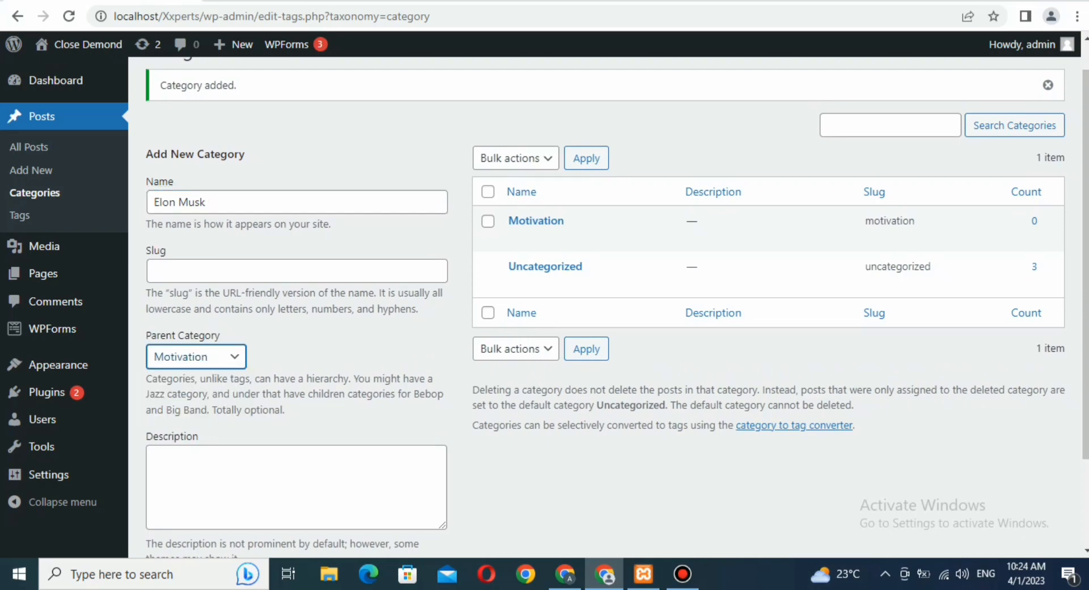
{"action": "left_click_drag", "start_coordinate": [1086, 310], "coordinate": [1085, 400]}
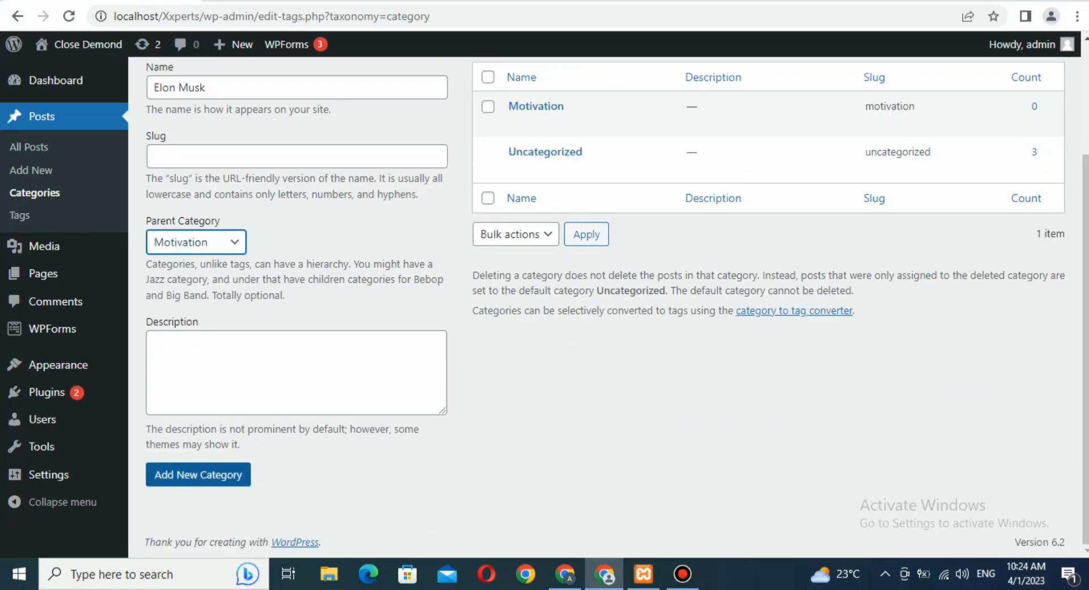
{"action": "left_click", "coordinate": [199, 475]}
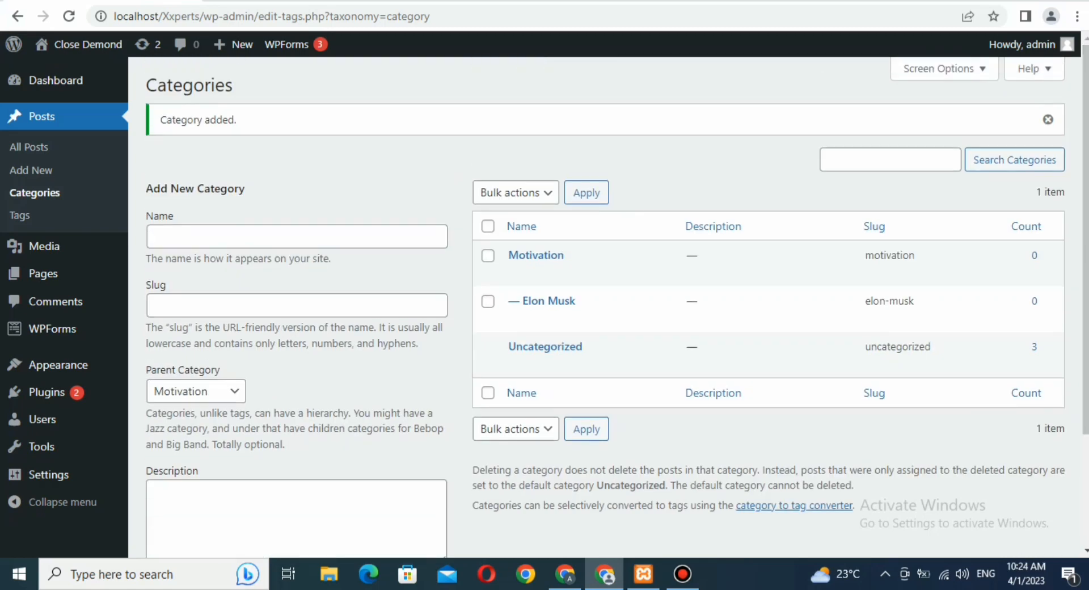
Add a category named Mark Zukerberg under the Motivation parent category
{"action": "left_click", "coordinate": [296, 236]}
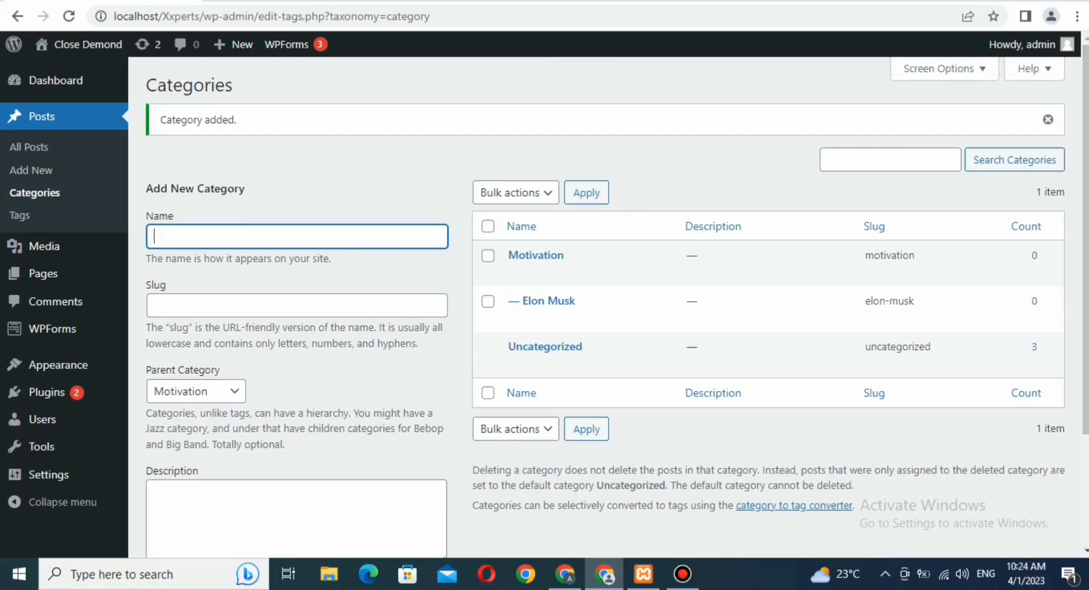
{"action": "type", "text": "mA"}
{"action": "type", "text": "Mark "}
{"action": "type", "text": "Zukerber"}
{"action": "type", "text": "g"}
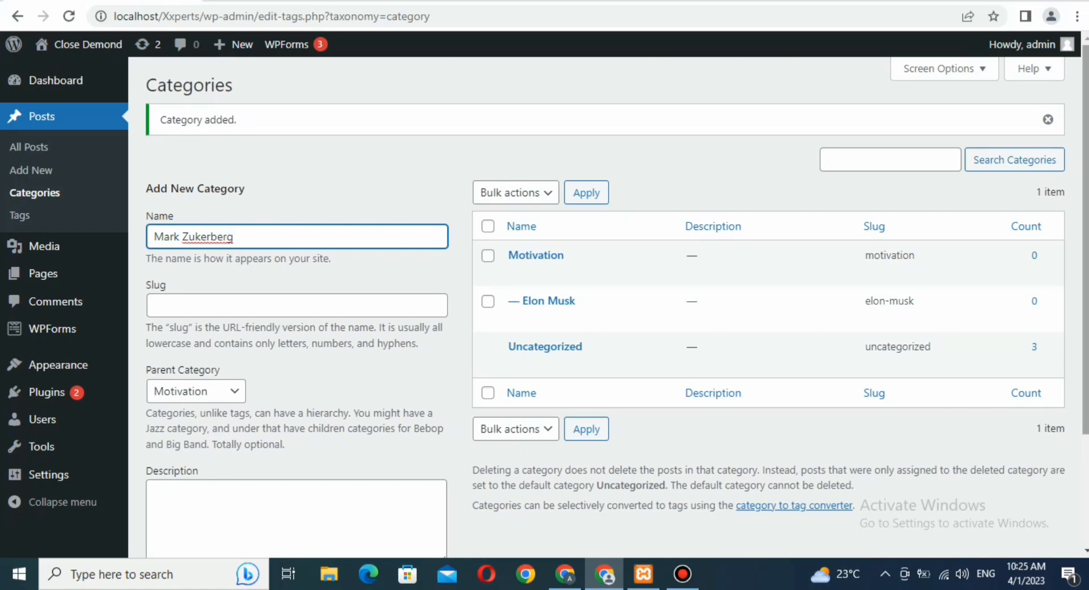
{"action": "scroll", "coordinate": [604, 307], "scroll_direction": "down", "scroll_amount": 3}
{"action": "left_click", "coordinate": [197, 474]}
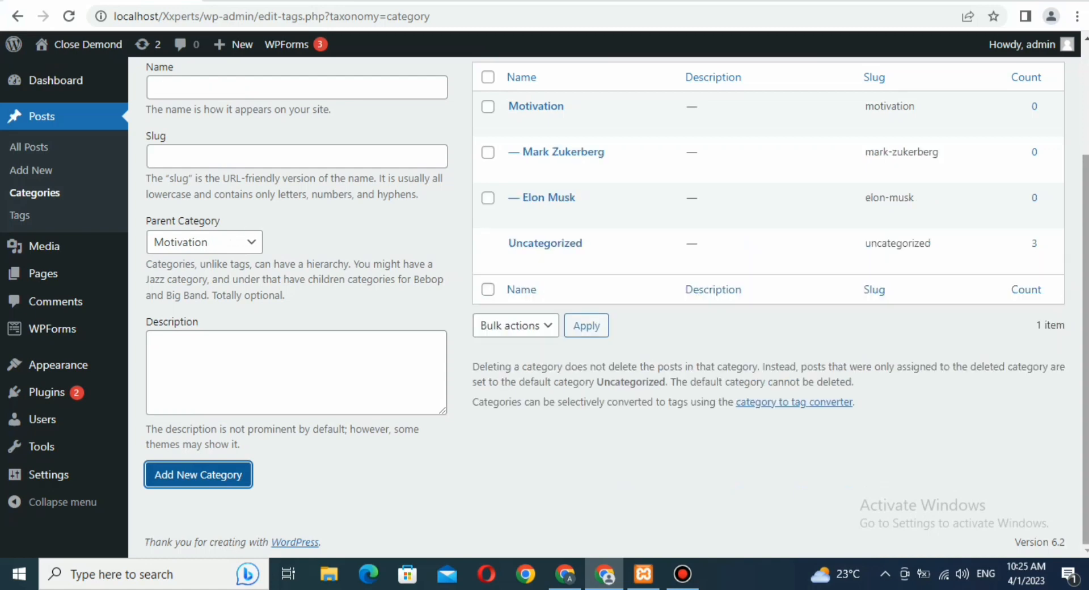
Add a category named Bill Gates under the Motivation parent category
{"action": "left_click_drag", "start_coordinate": [1086, 340], "coordinate": [1086, 230]}
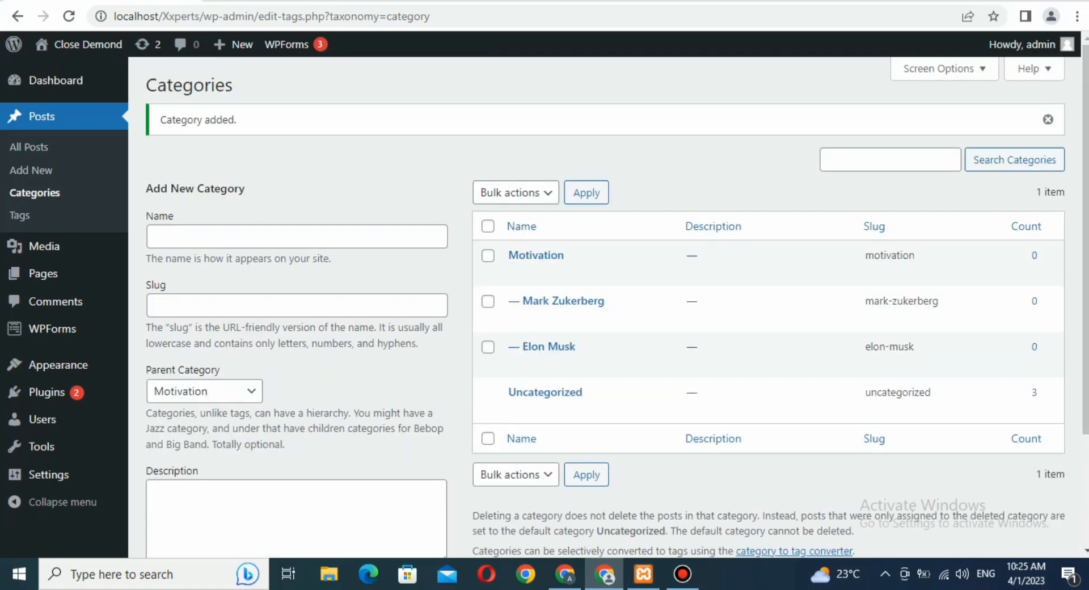
{"action": "left_click", "coordinate": [297, 237]}
{"action": "type", "text": "Bill"}
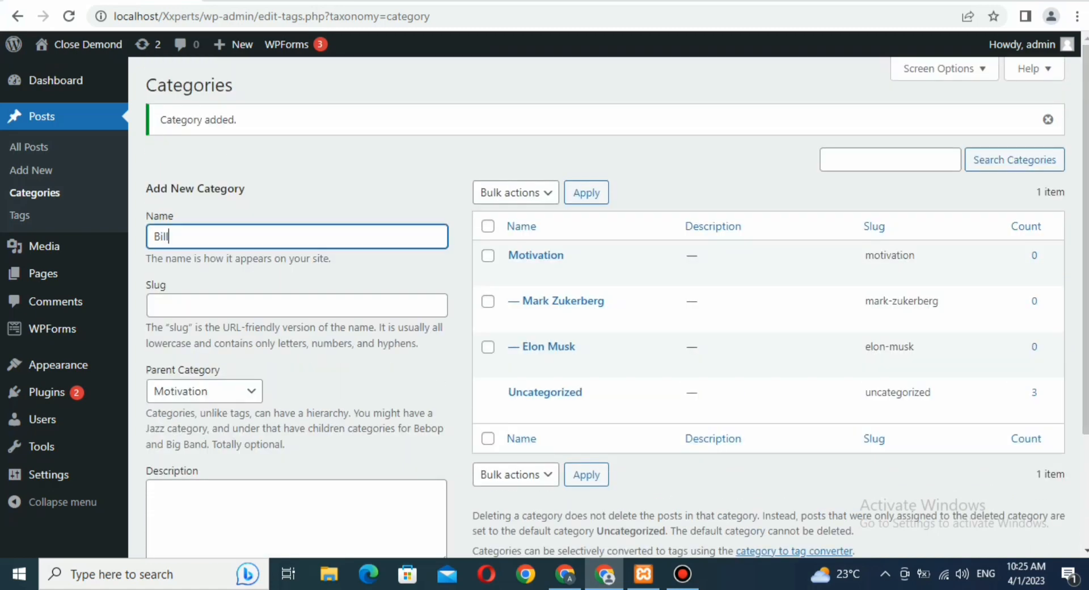
{"action": "type", "text": " Gates"}
{"action": "left_click_drag", "start_coordinate": [1085, 238], "coordinate": [1085, 349]}
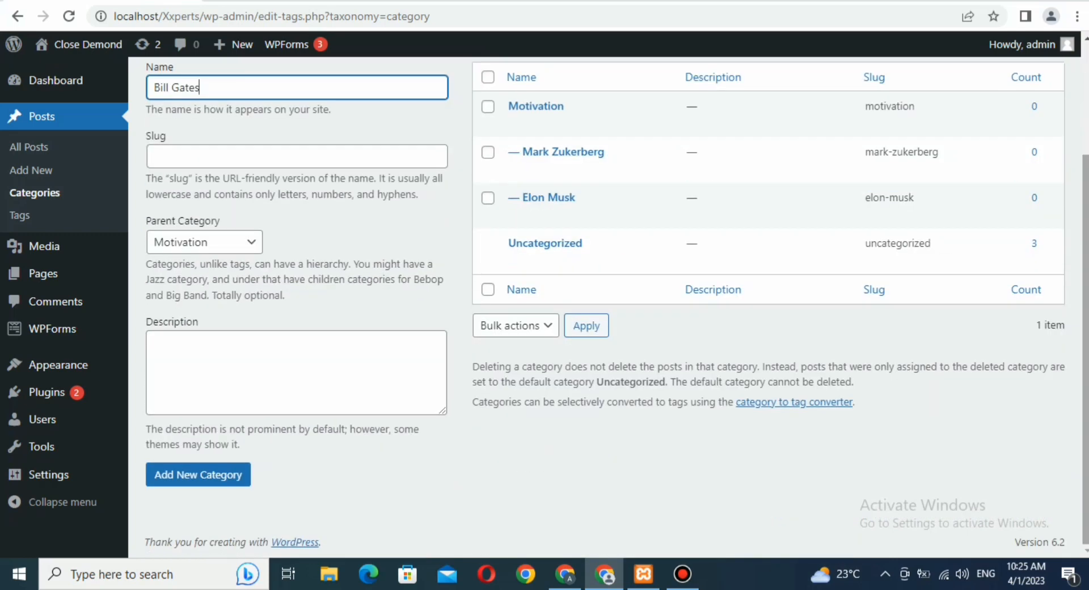
{"action": "left_click", "coordinate": [198, 475]}
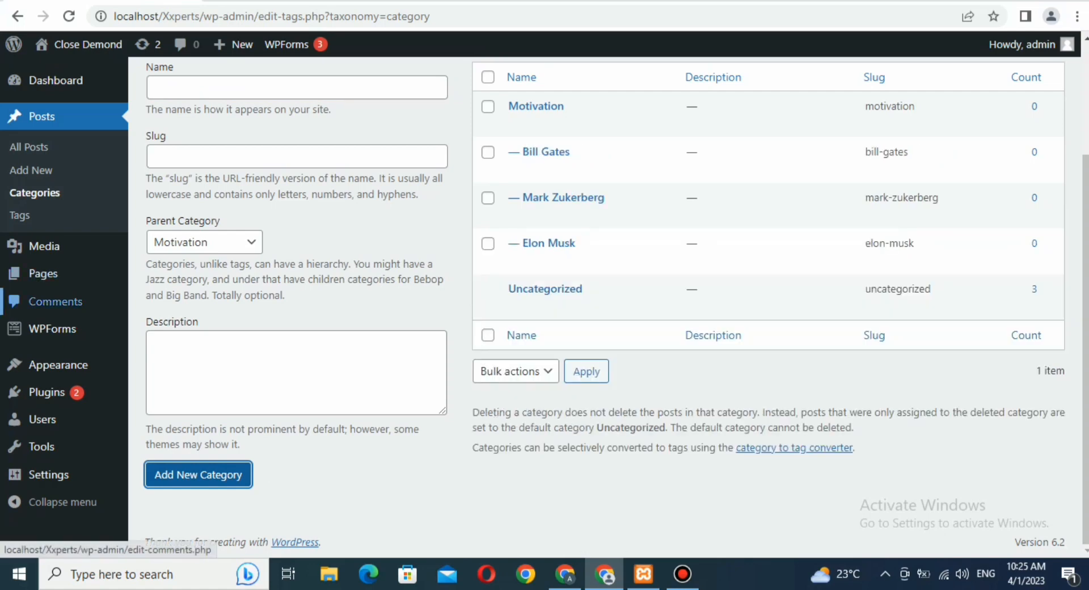
Add the Motivation category as an item of the Home Menu and save the menu
{"action": "mouse_move", "coordinate": [54, 329]}
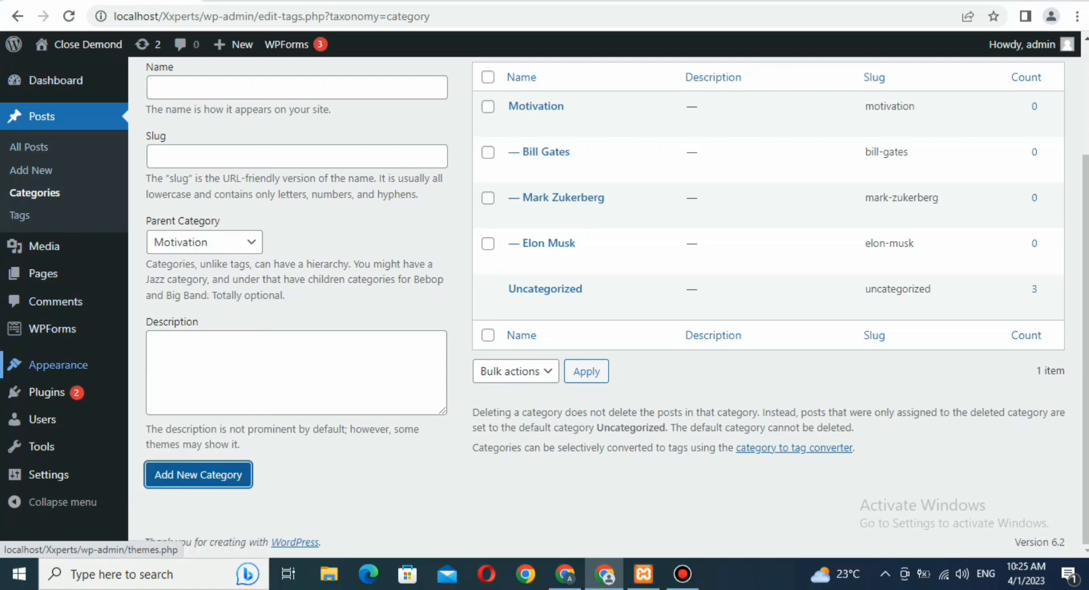
{"action": "mouse_move", "coordinate": [57, 364]}
{"action": "left_click", "coordinate": [159, 386]}
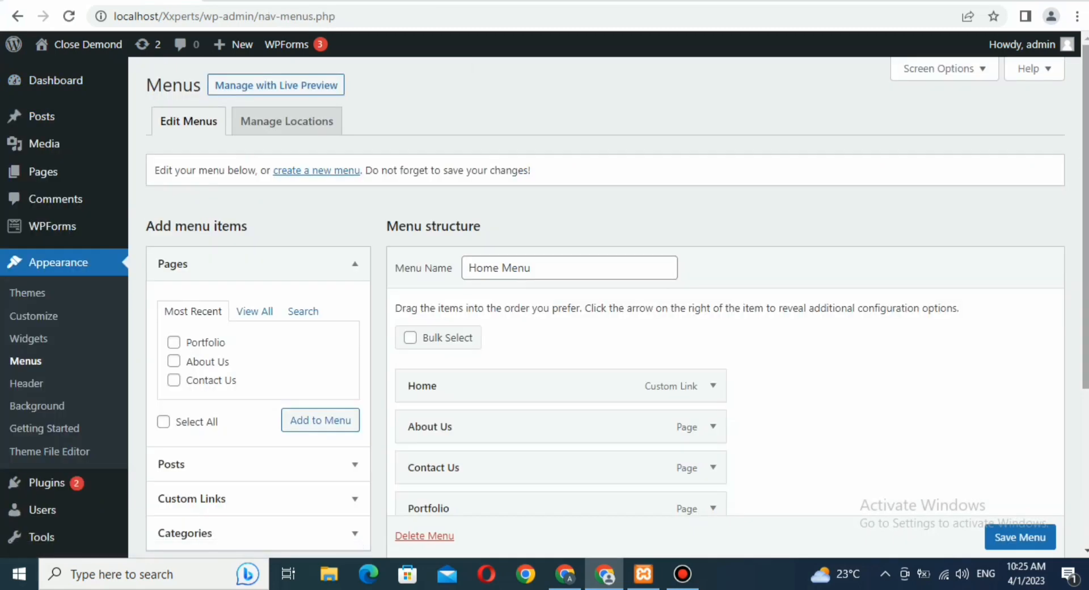
{"action": "scroll", "coordinate": [604, 307], "scroll_direction": "down", "scroll_amount": 3}
{"action": "scroll", "coordinate": [604, 307], "scroll_direction": "up", "scroll_amount": 1}
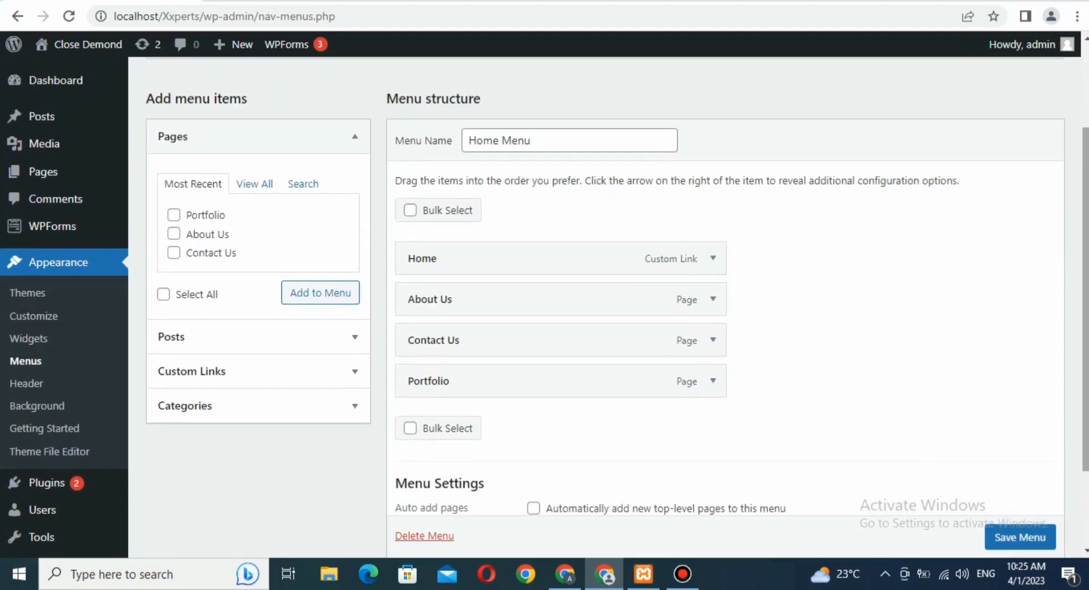
{"action": "left_click", "coordinate": [354, 406]}
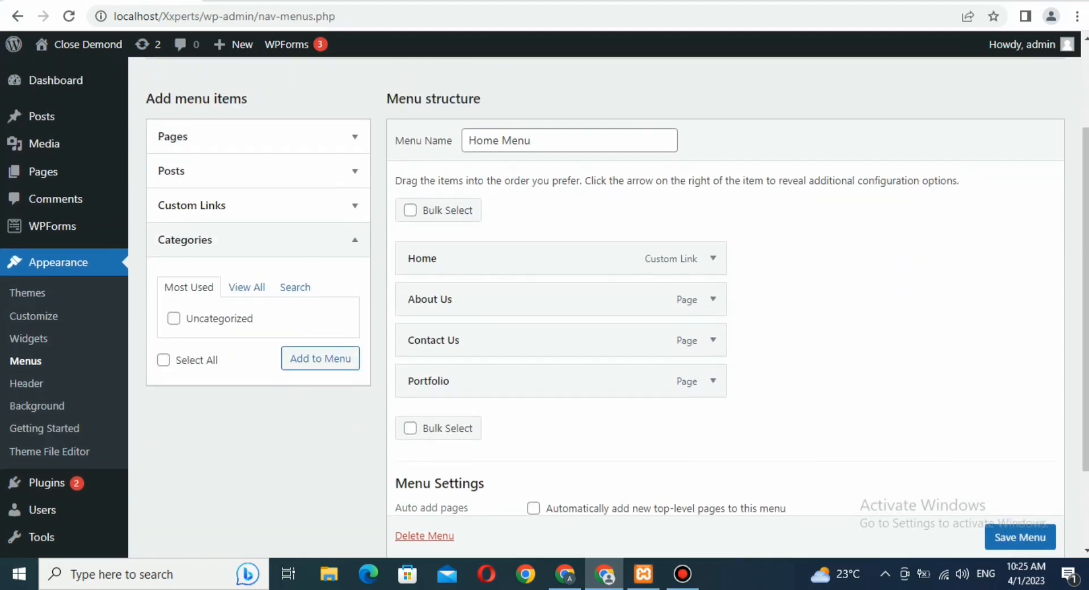
{"action": "left_click", "coordinate": [247, 287]}
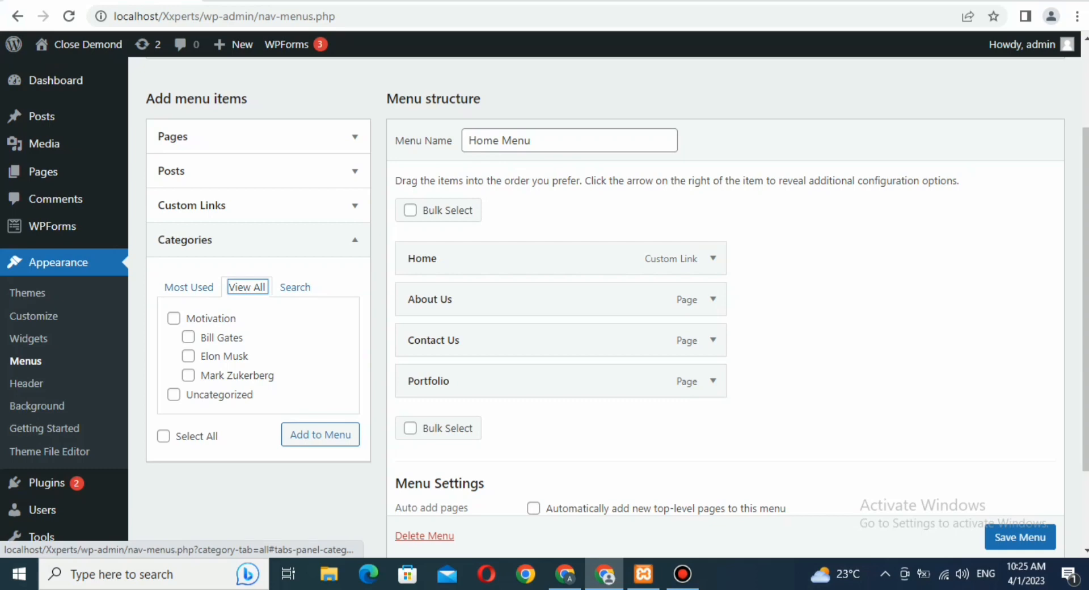
{"action": "left_click", "coordinate": [174, 319]}
{"action": "left_click", "coordinate": [320, 435]}
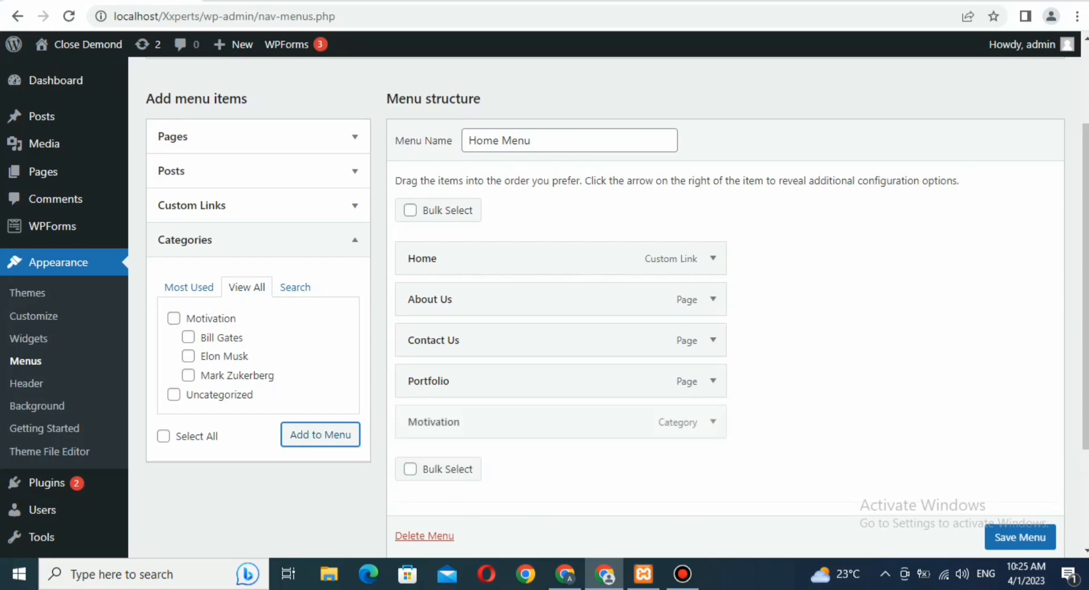
{"action": "scroll", "coordinate": [567, 312], "scroll_direction": "down", "scroll_amount": 1}
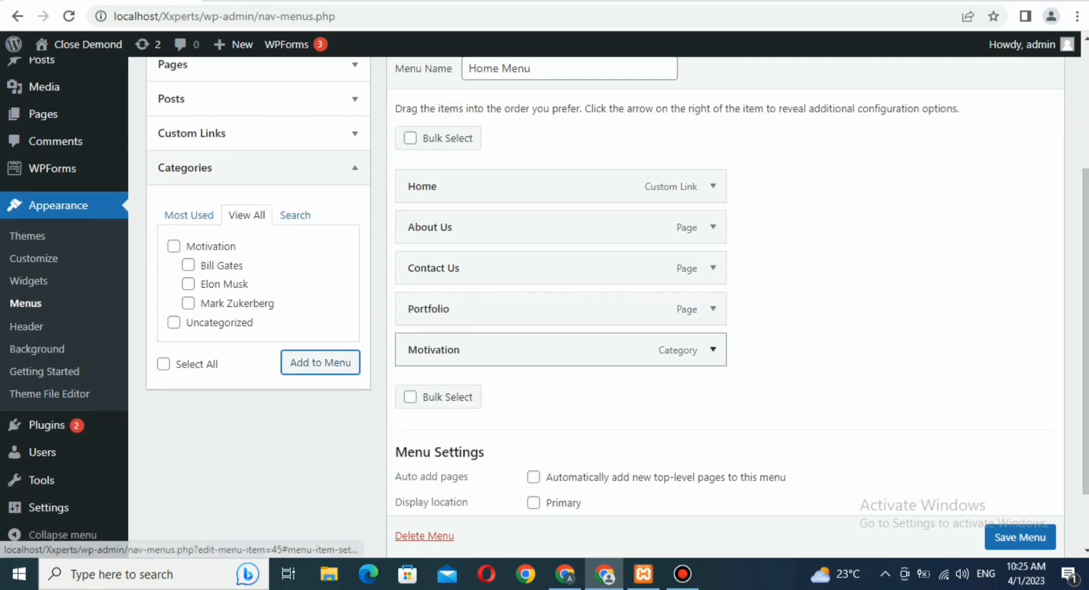
{"action": "left_click", "coordinate": [713, 349]}
{"action": "left_click", "coordinate": [1020, 536]}
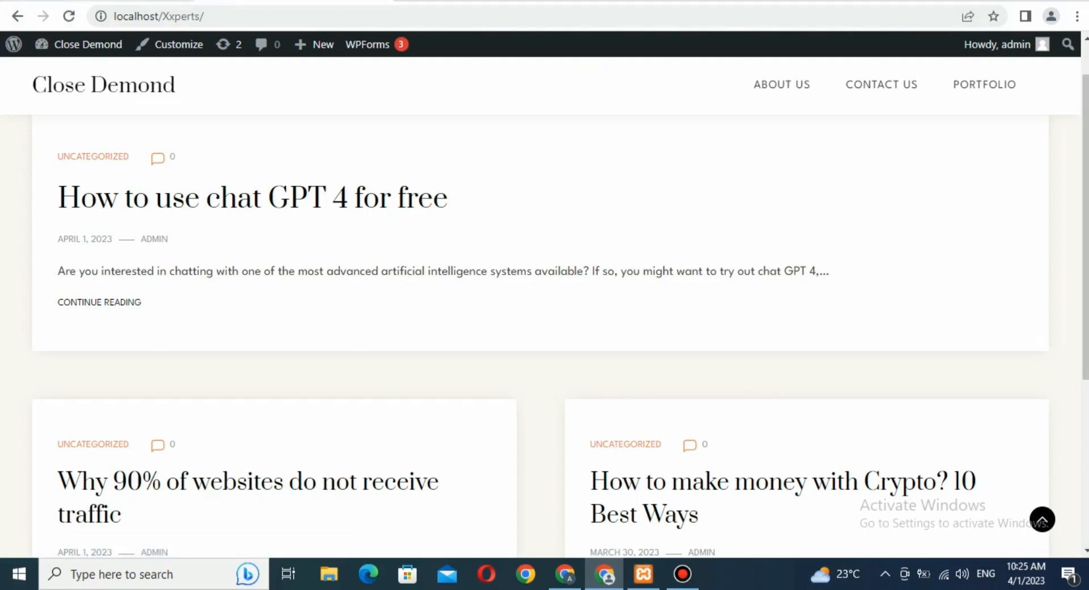
Add the Bill Gates, Elon Musk and Mark Zukerberg categories as items of the Home Menu
{"action": "left_click", "coordinate": [69, 15]}
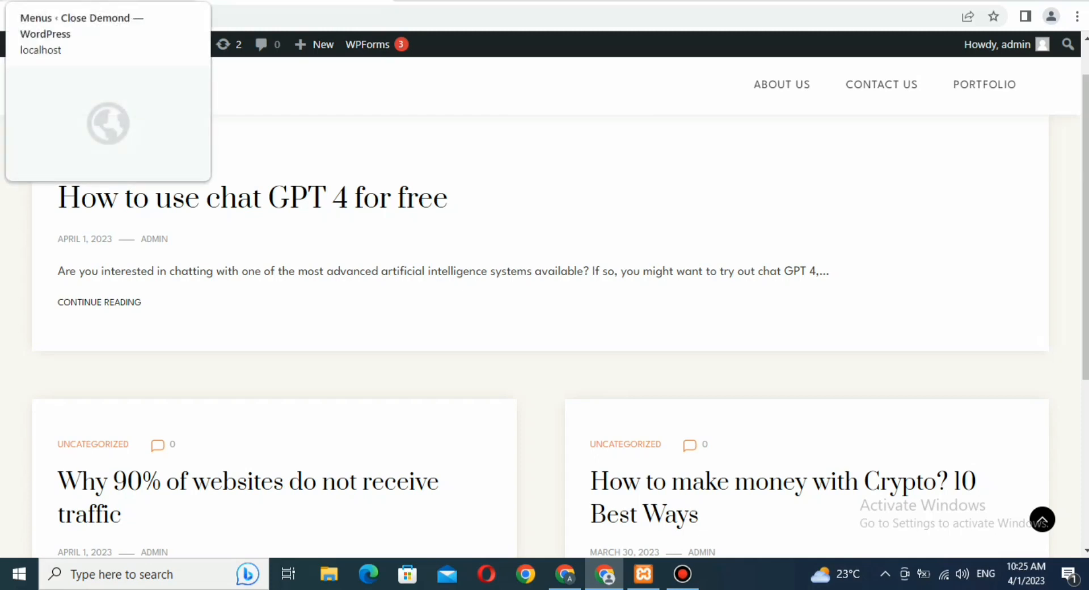
{"action": "left_click", "coordinate": [102, 1]}
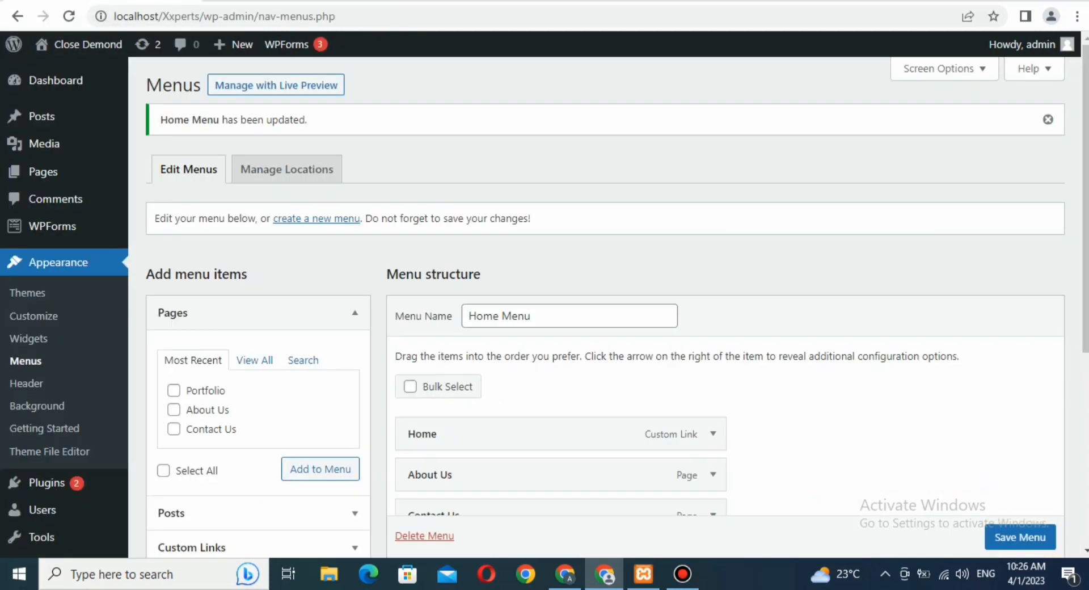
{"action": "scroll", "coordinate": [605, 306], "scroll_direction": "down", "scroll_amount": 6}
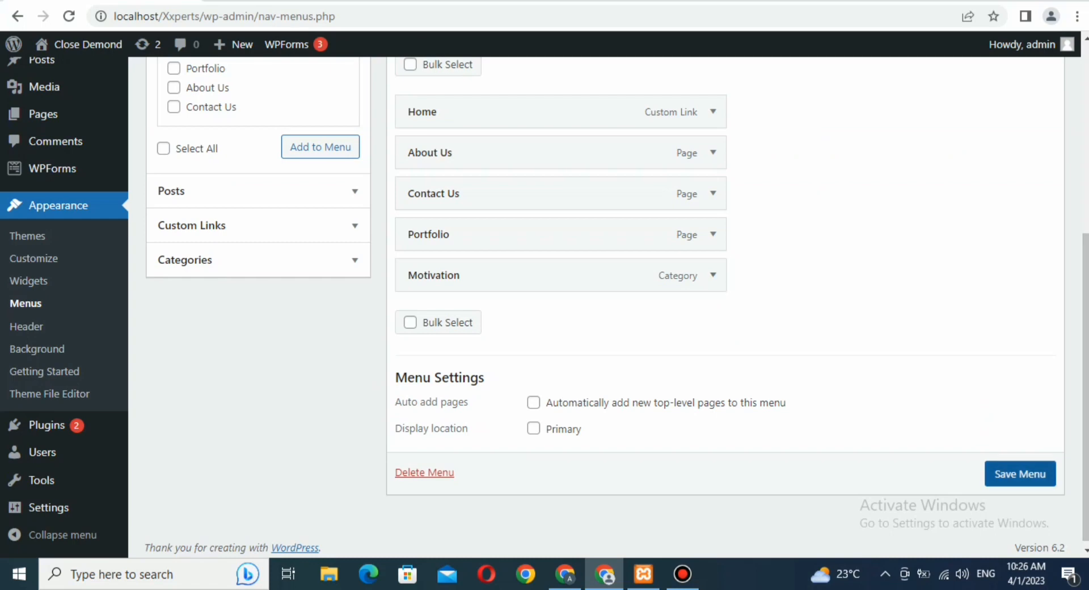
{"action": "left_click", "coordinate": [255, 260]}
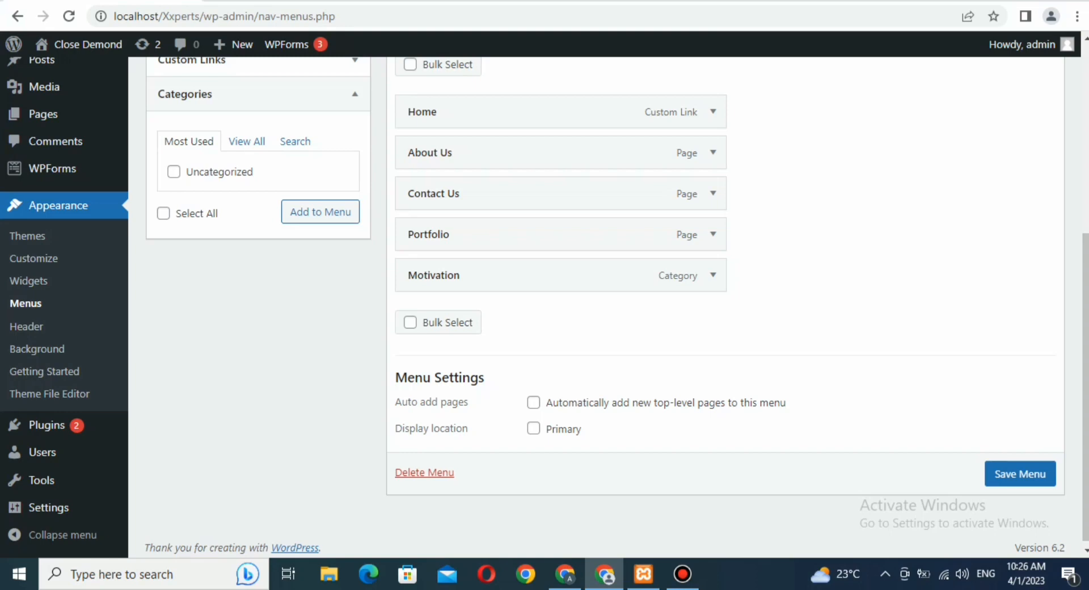
{"action": "left_click", "coordinate": [247, 141]}
{"action": "left_click", "coordinate": [188, 191]}
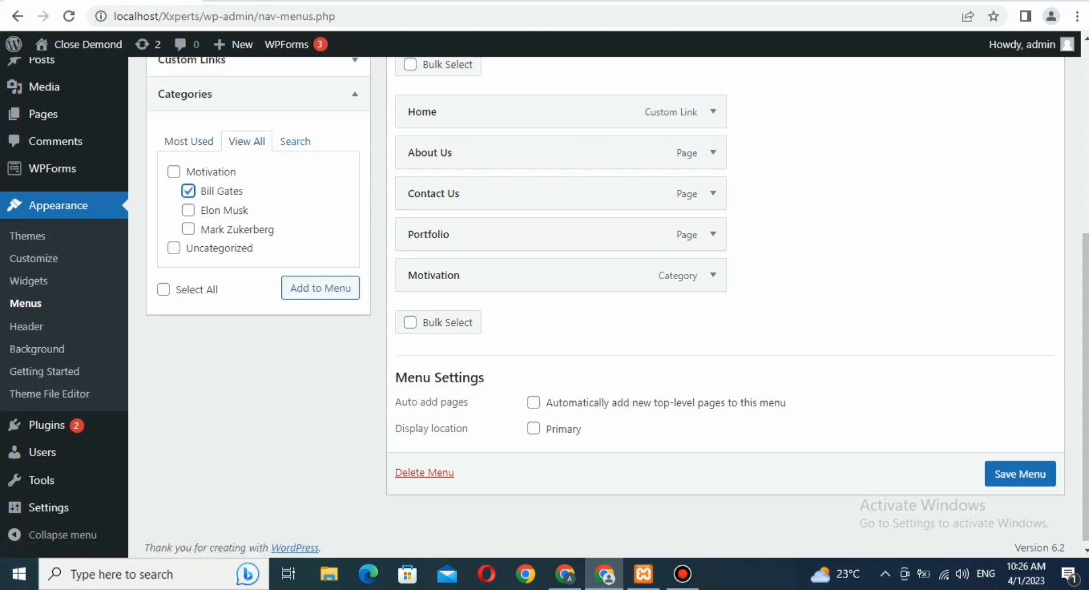
{"action": "left_click", "coordinate": [188, 210]}
{"action": "left_click", "coordinate": [188, 229]}
{"action": "left_click", "coordinate": [321, 288]}
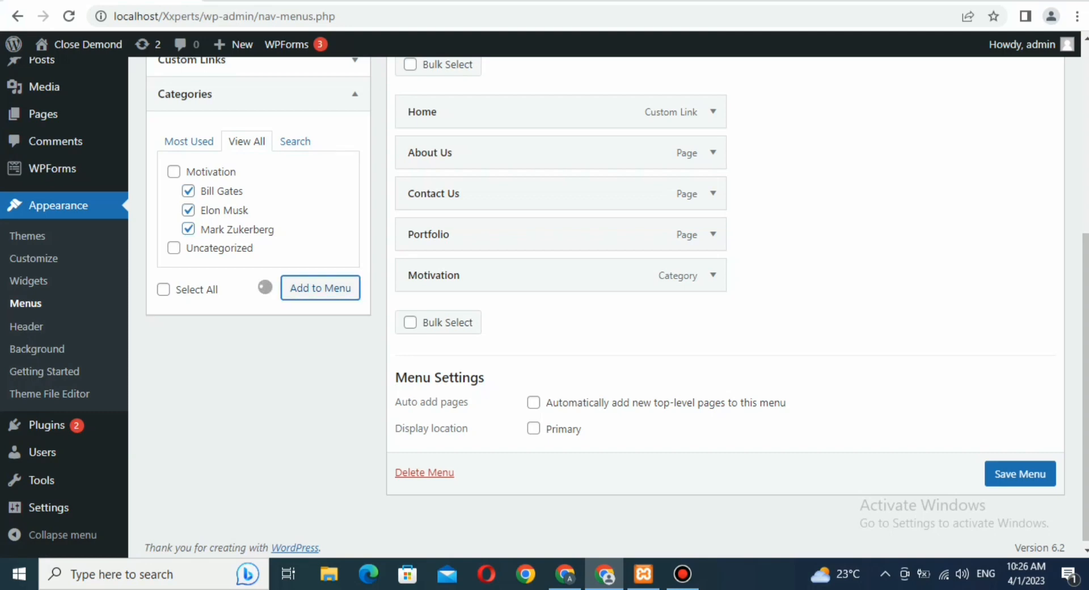
Enable automatic adding of new top-level pages, nest Bill Gates, Elon Musk and Mark Zukerberg as sub items of Motivation, and save the menu
{"action": "left_click", "coordinate": [533, 403]}
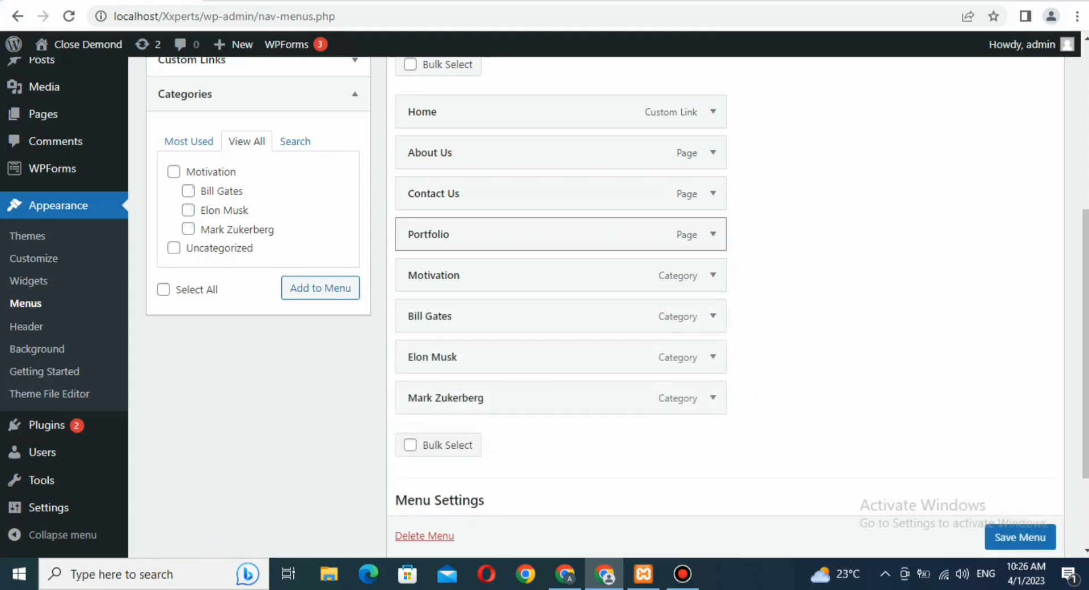
{"action": "left_click_drag", "start_coordinate": [511, 316], "coordinate": [536, 316]}
{"action": "left_click_drag", "start_coordinate": [511, 357], "coordinate": [536, 357]}
{"action": "left_click_drag", "start_coordinate": [510, 397], "coordinate": [535, 397]}
{"action": "left_click", "coordinate": [1020, 536]}
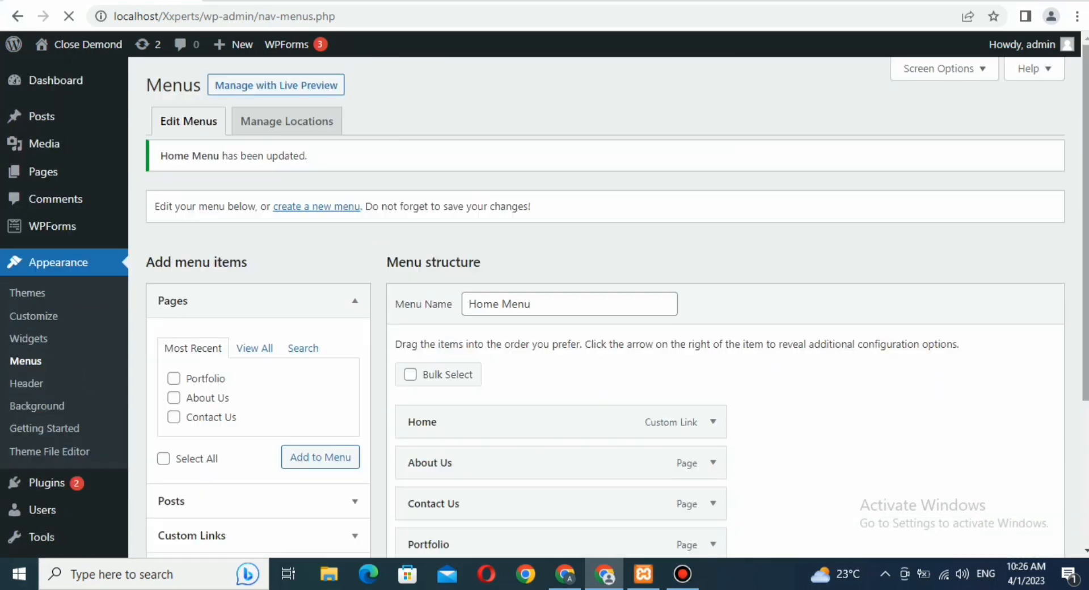
Assign the Home Menu to the Primary display location and save the menu
{"action": "left_click", "coordinate": [272, 1]}
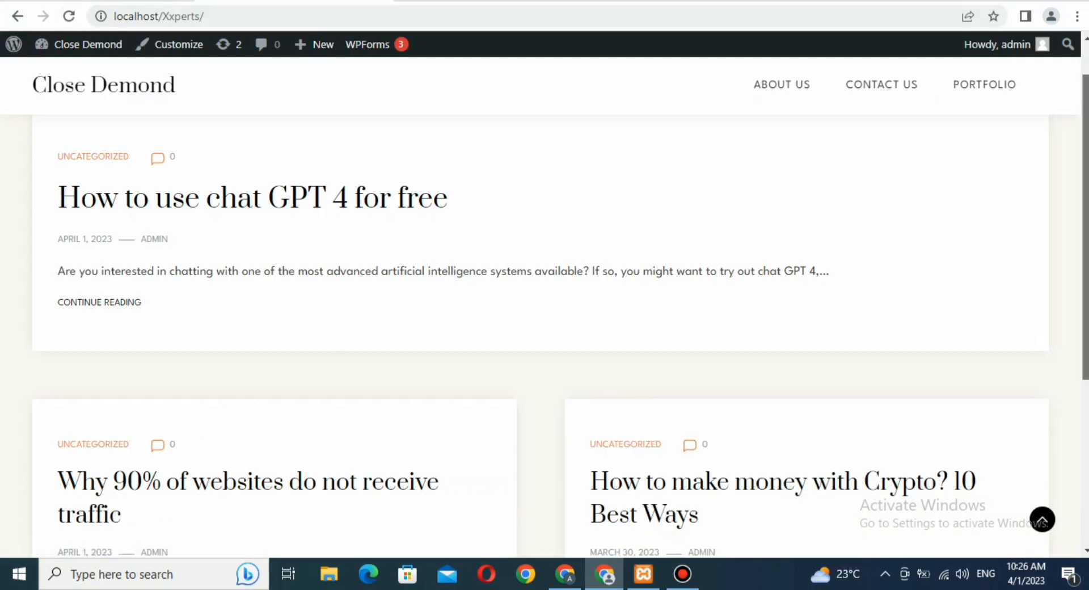
{"action": "scroll", "coordinate": [544, 337], "scroll_direction": "down", "scroll_amount": 3}
{"action": "scroll", "coordinate": [545, 337], "scroll_direction": "up", "scroll_amount": 4}
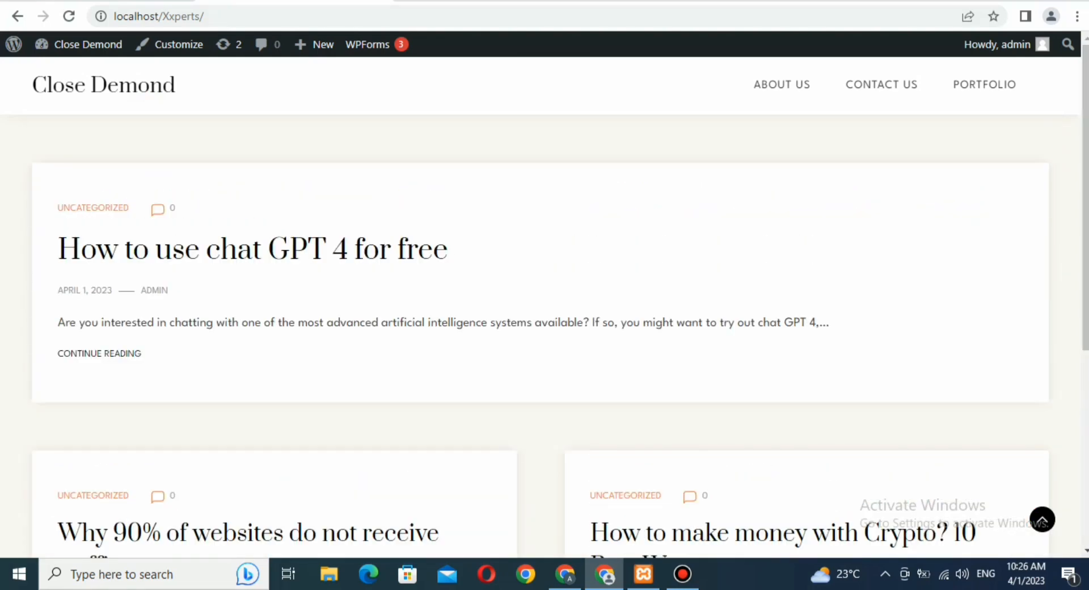
{"action": "left_click", "coordinate": [114, 1]}
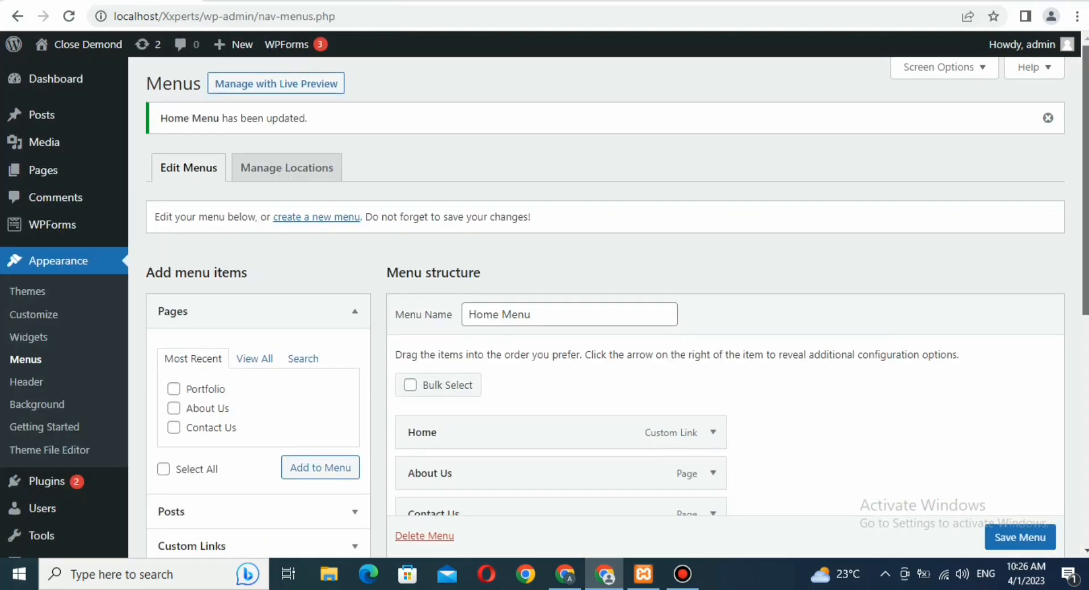
{"action": "scroll", "coordinate": [604, 307], "scroll_direction": "down", "scroll_amount": 5}
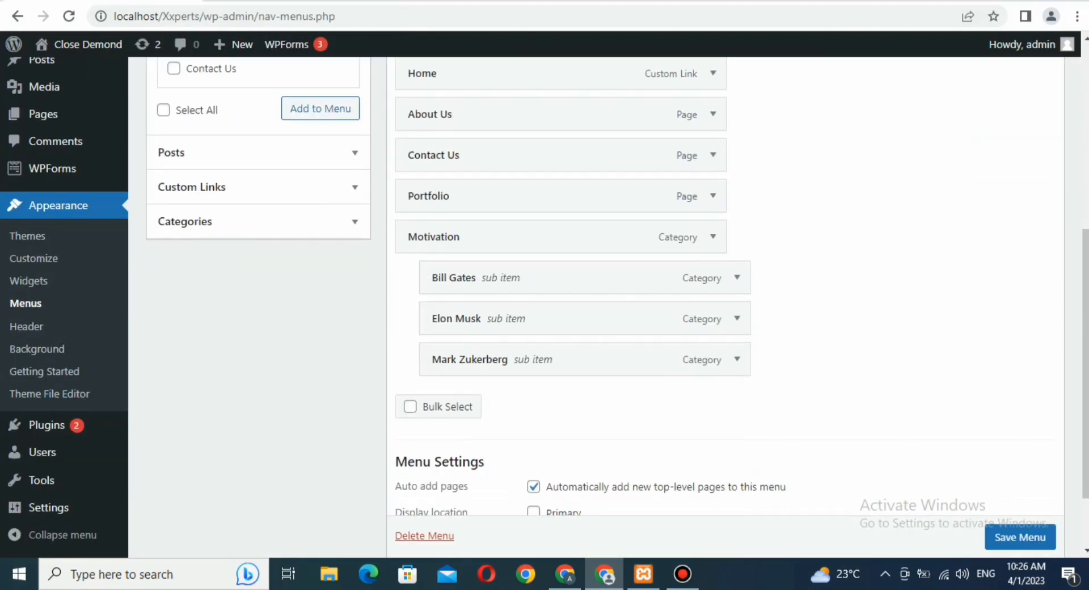
{"action": "scroll", "coordinate": [616, 287], "scroll_direction": "down", "scroll_amount": 1}
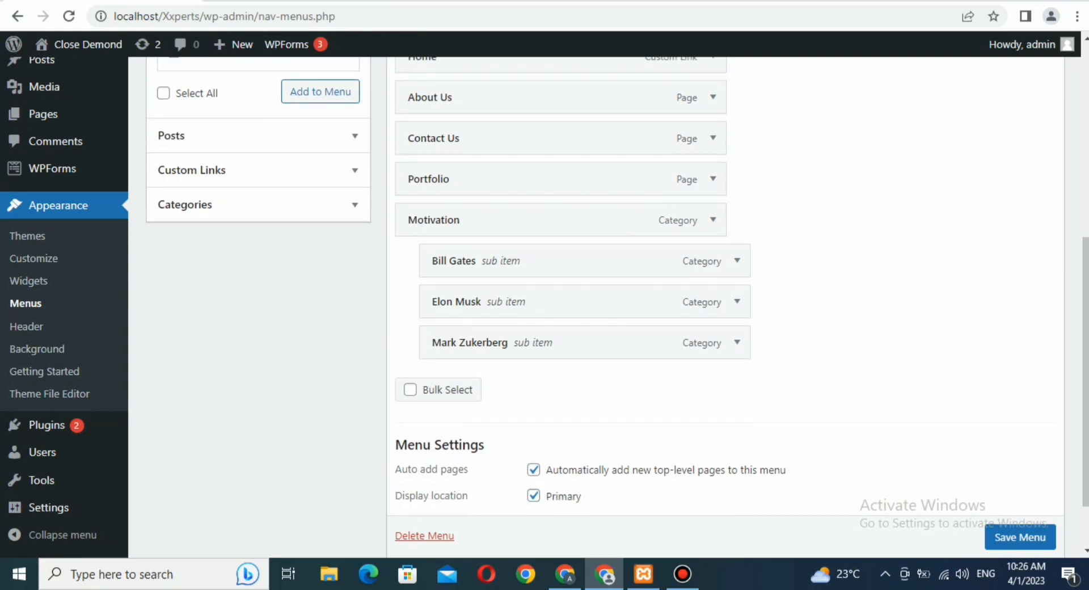
{"action": "scroll", "coordinate": [604, 306], "scroll_direction": "down", "scroll_amount": 1}
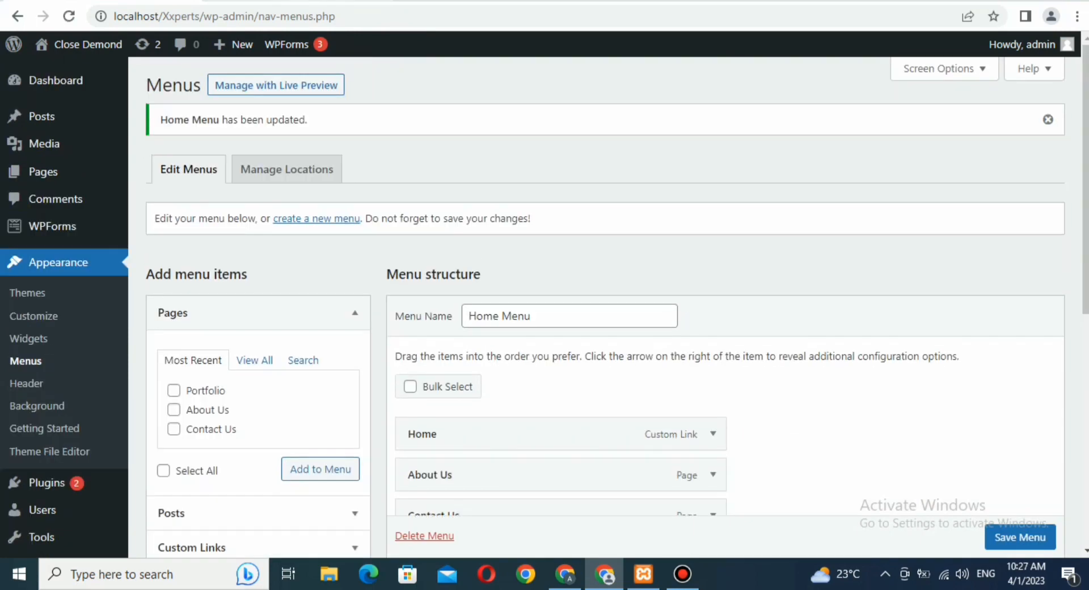
Reload the site's home page and check the Motivation submenu in the navigation
{"action": "left_click", "coordinate": [317, 1]}
{"action": "key", "text": "F5"}
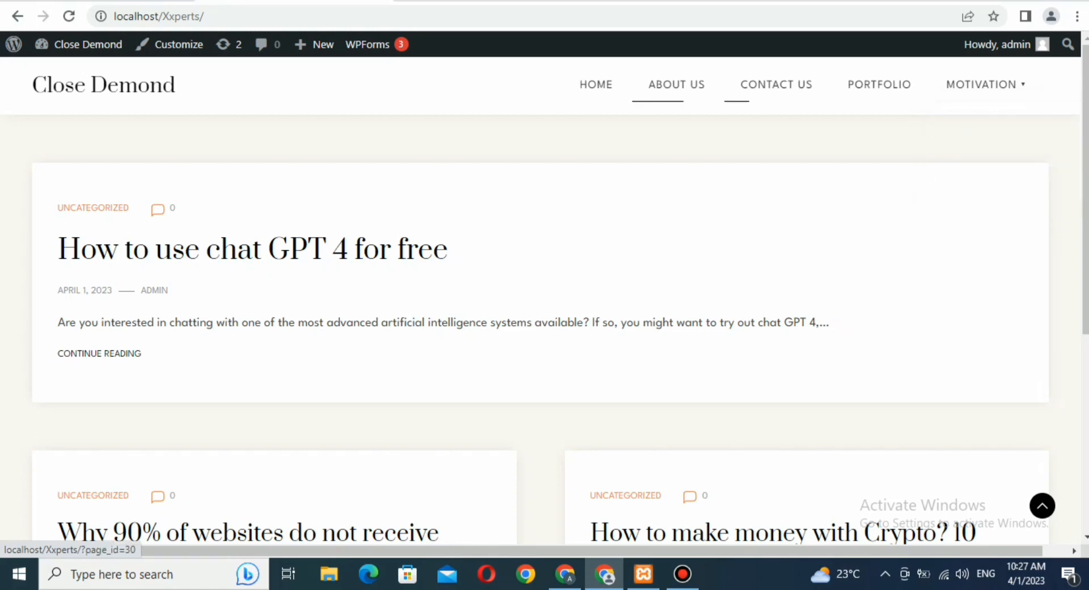
{"action": "mouse_move", "coordinate": [982, 85]}
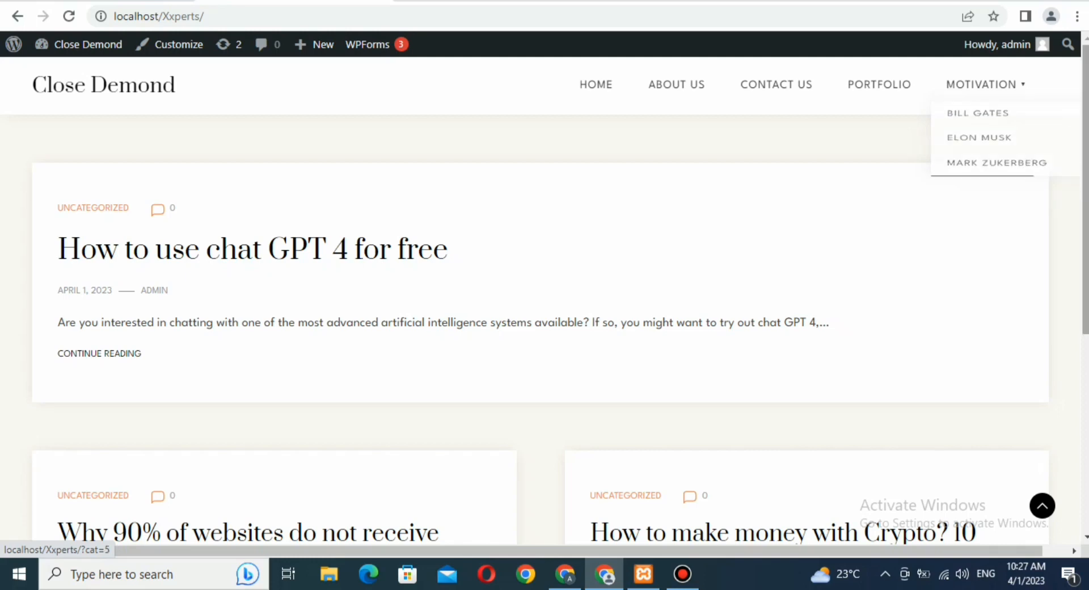
Add a new top-level post category named Bitcoin
{"action": "left_click", "coordinate": [102, 1]}
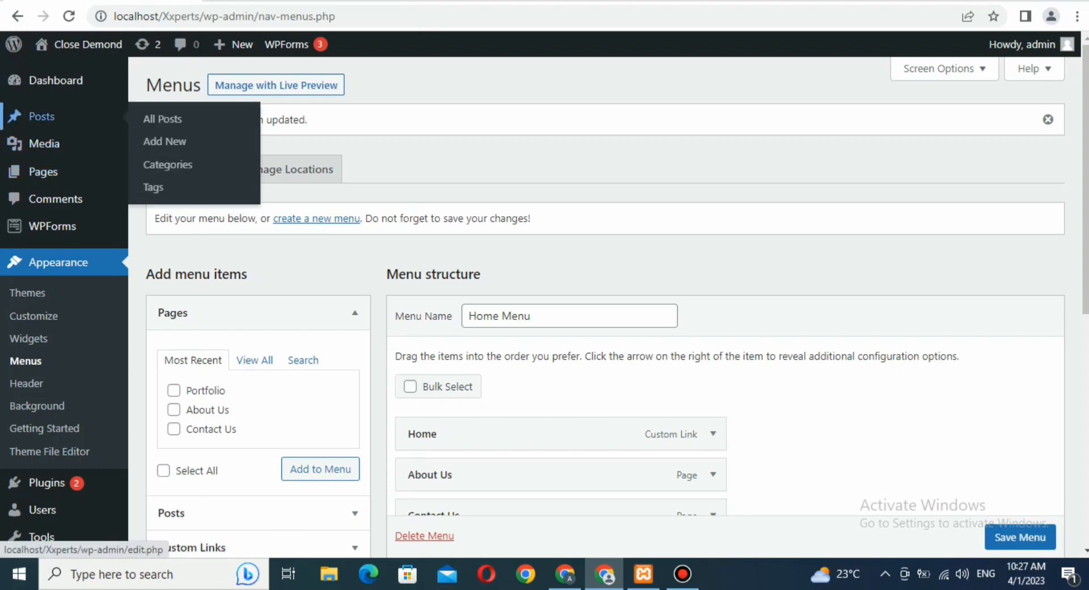
{"action": "left_click", "coordinate": [167, 164]}
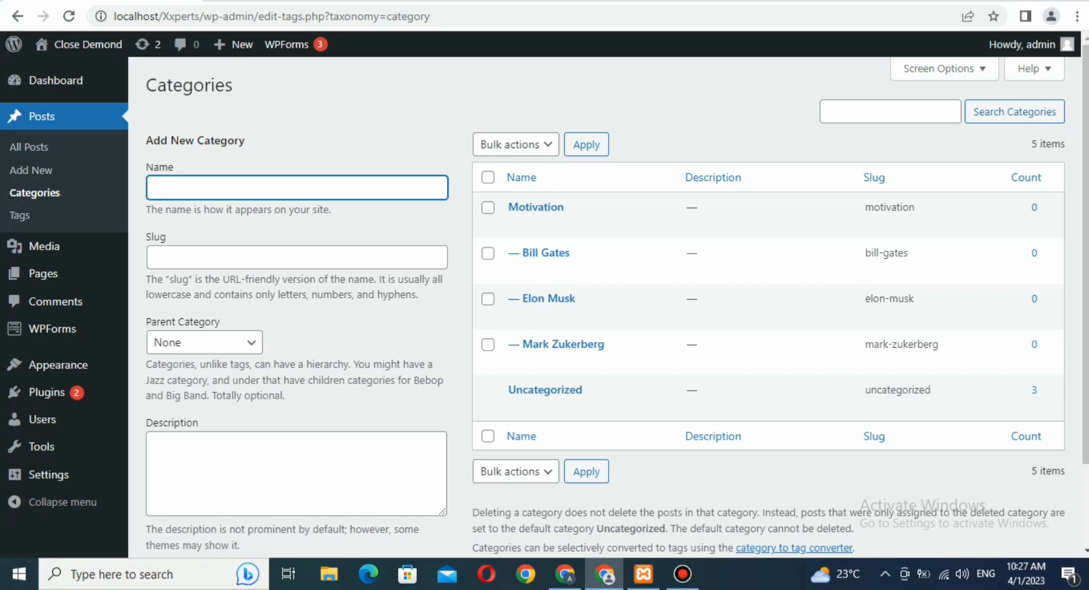
{"action": "type", "text": "Bitcoin"}
{"action": "scroll", "coordinate": [766, 283], "scroll_direction": "down", "scroll_amount": 2}
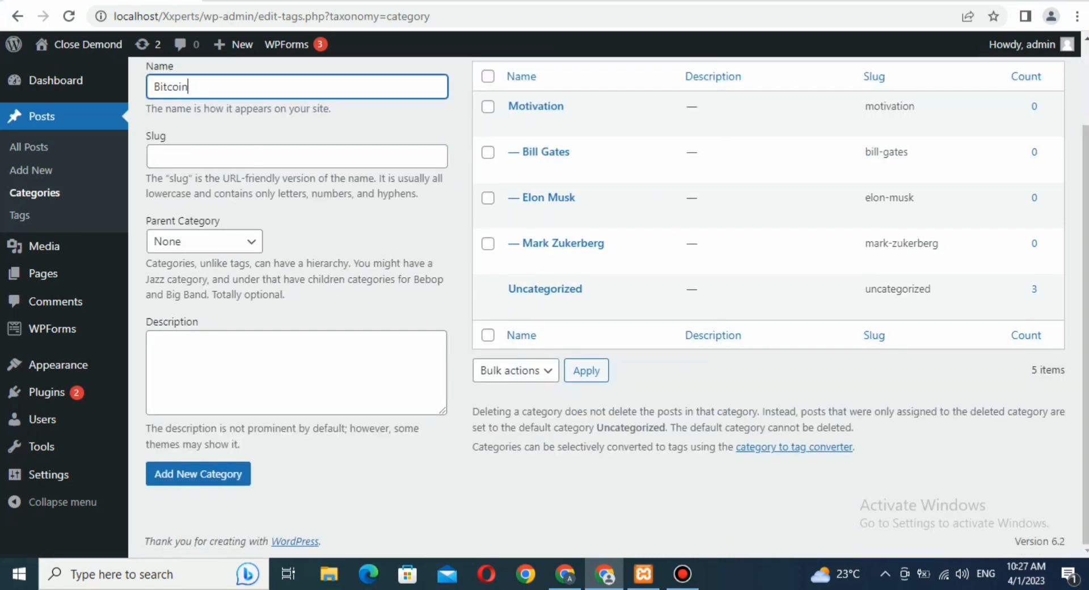
{"action": "key", "text": "Return"}
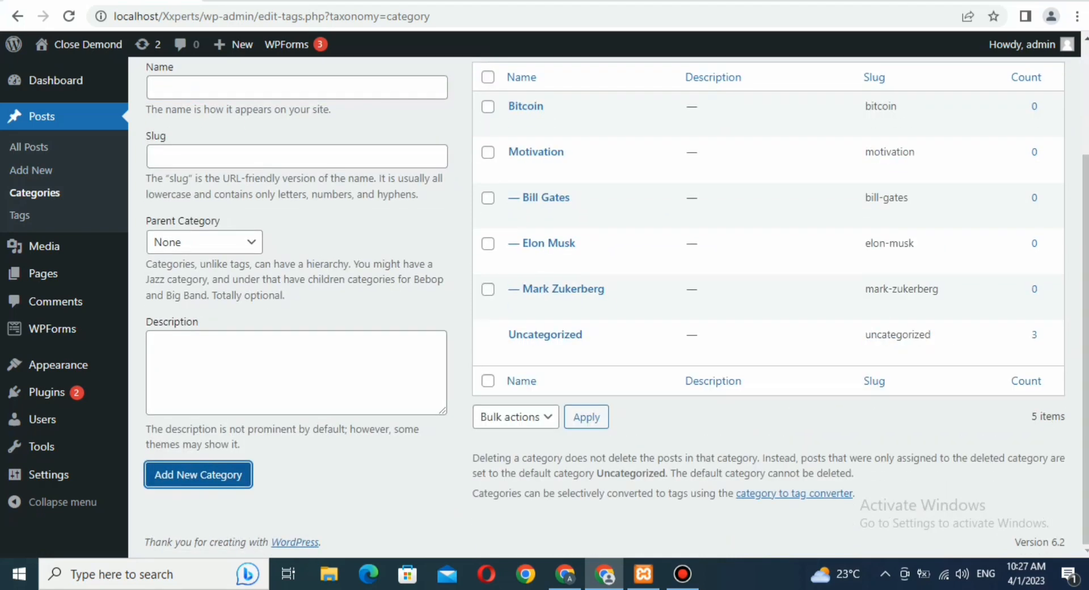
Add a category named Binance with Bitcoin as its parent category
{"action": "left_click", "coordinate": [296, 87]}
{"action": "type", "text": "Bi"}
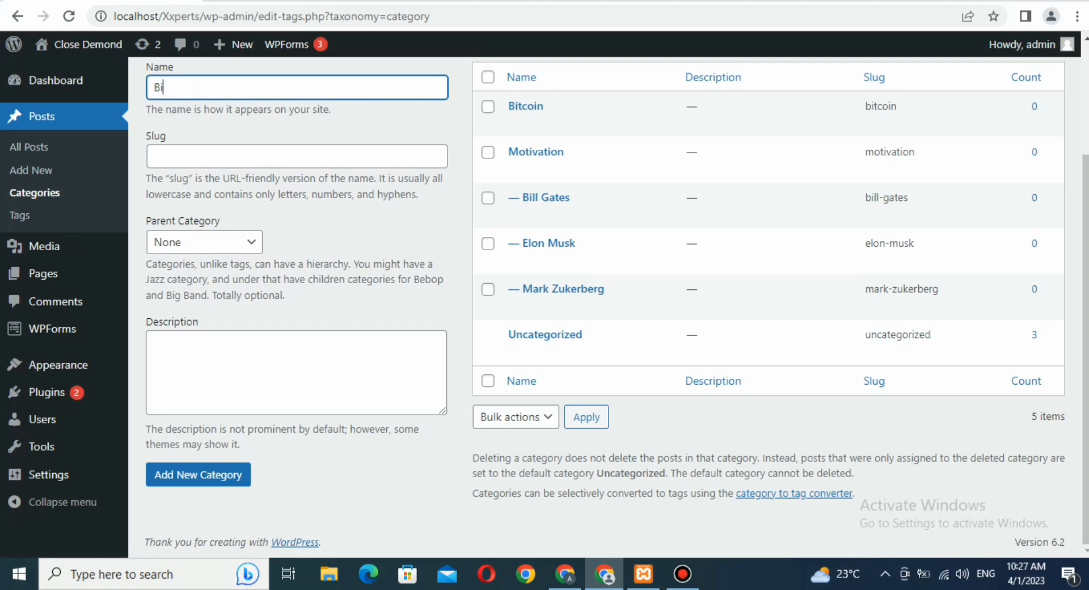
{"action": "type", "text": "nance"}
{"action": "left_click", "coordinate": [204, 242]}
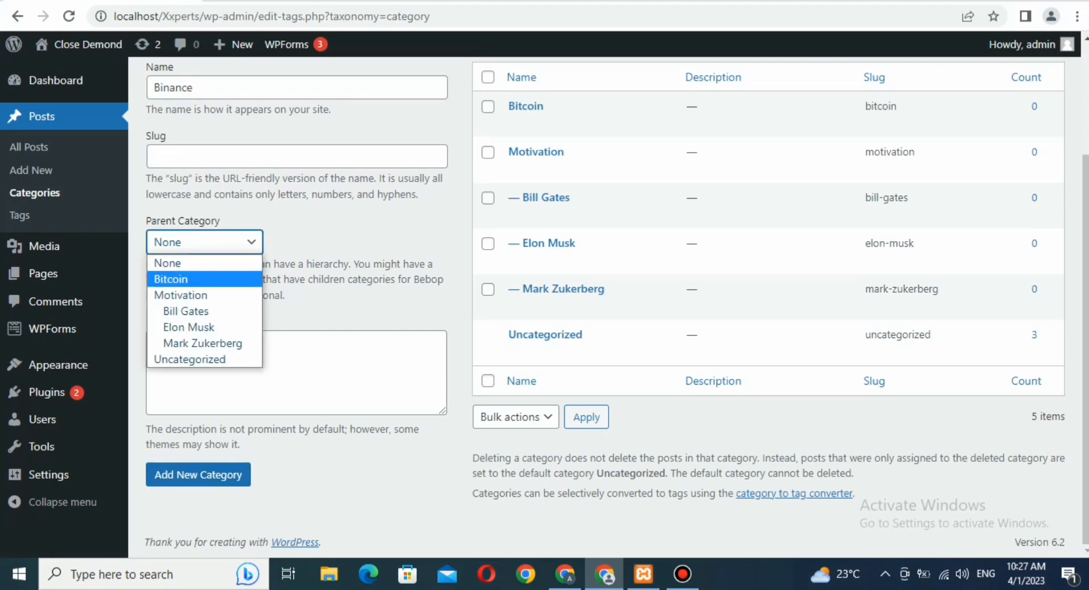
{"action": "left_click", "coordinate": [171, 279]}
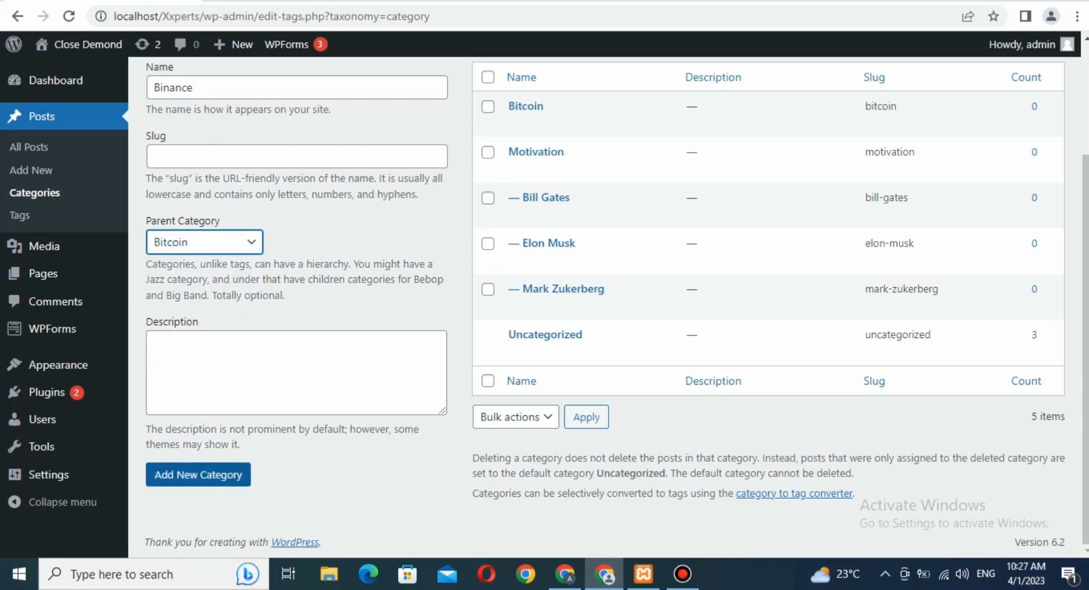
{"action": "left_click", "coordinate": [198, 475]}
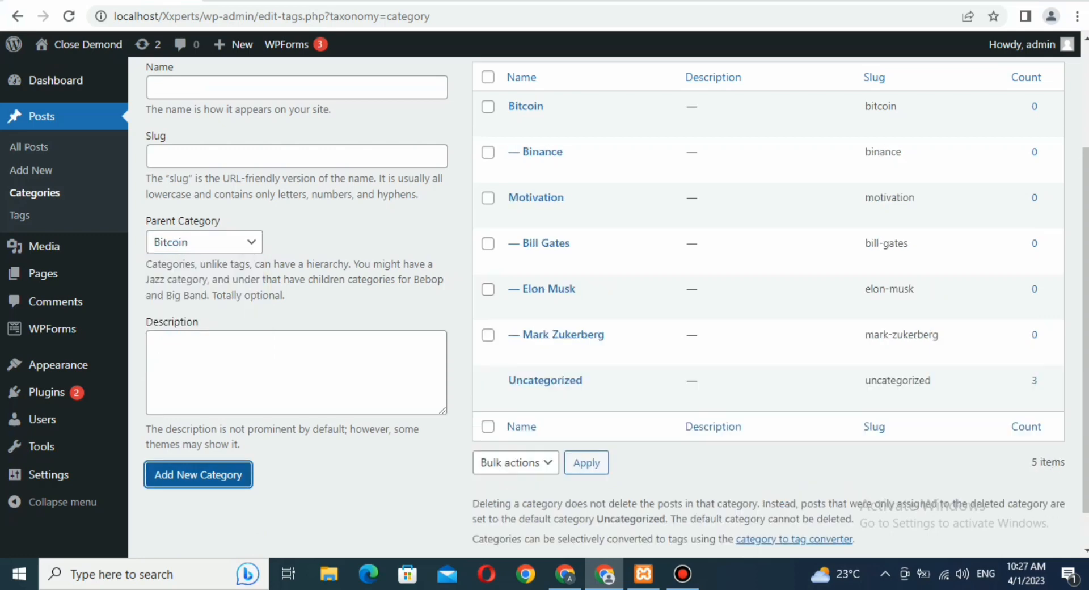
Add the Bitcoin and Binance categories as items of the Home Menu
{"action": "mouse_move", "coordinate": [57, 364]}
{"action": "left_click", "coordinate": [159, 419]}
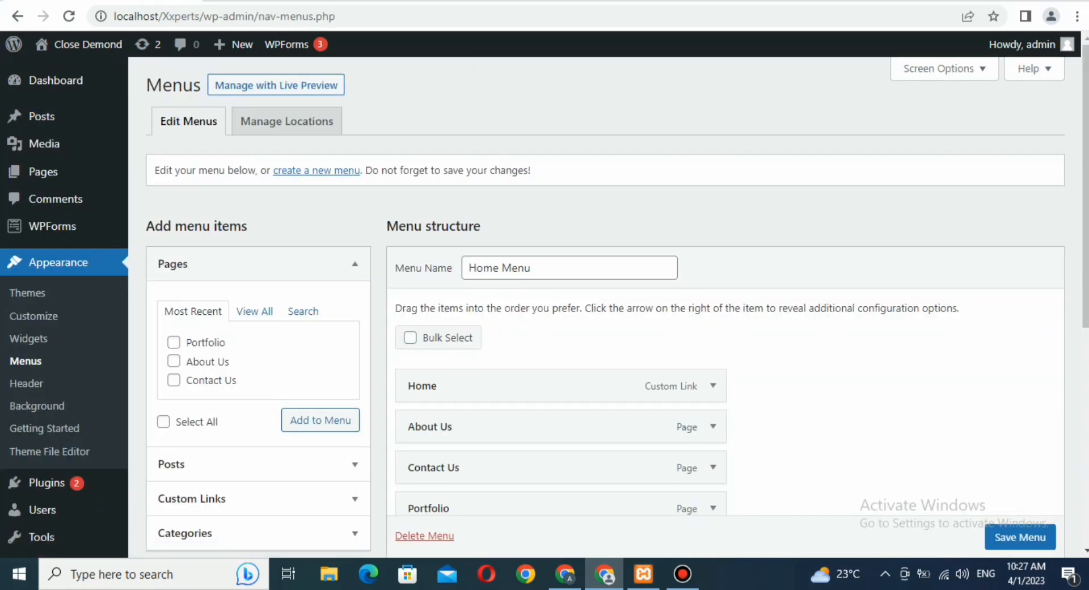
{"action": "left_click_drag", "start_coordinate": [1085, 190], "coordinate": [1085, 338]}
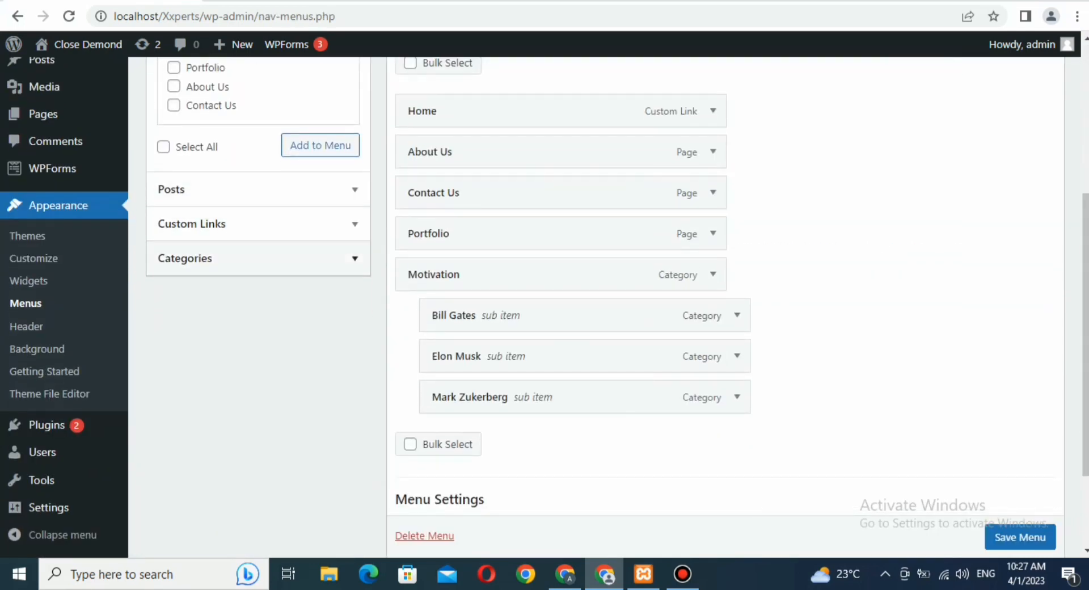
{"action": "left_click", "coordinate": [340, 258]}
{"action": "left_click", "coordinate": [246, 140]}
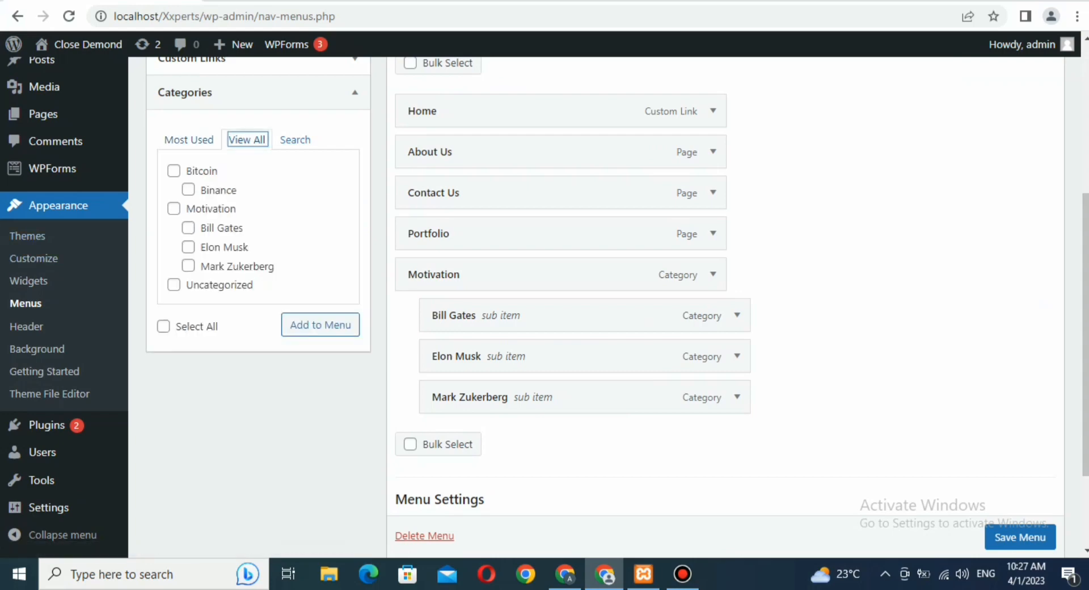
{"action": "left_click", "coordinate": [175, 171]}
{"action": "left_click", "coordinate": [188, 190]}
{"action": "left_click", "coordinate": [321, 325]}
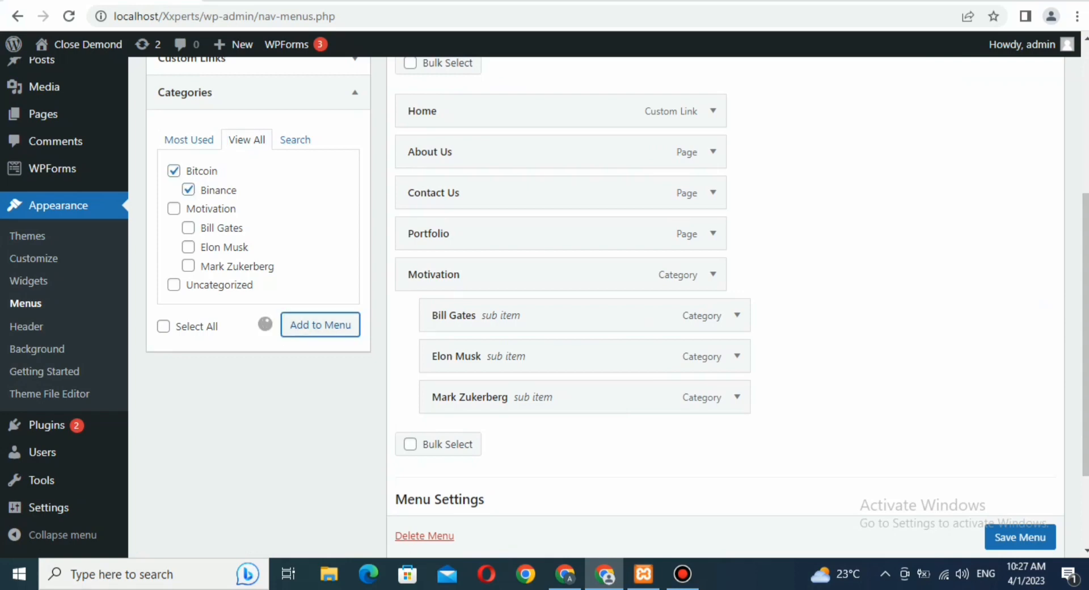
Nest Binance as a sub item of Bitcoin in the menu structure and save the menu
{"action": "scroll", "coordinate": [616, 303], "scroll_direction": "down", "scroll_amount": 2}
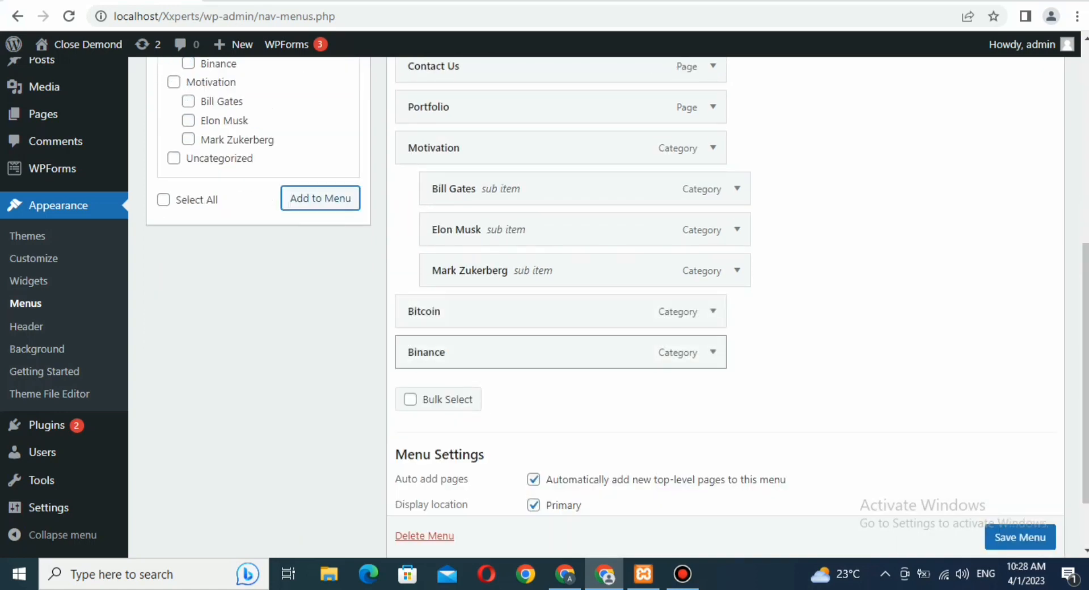
{"action": "left_click_drag", "start_coordinate": [431, 352], "coordinate": [457, 351]}
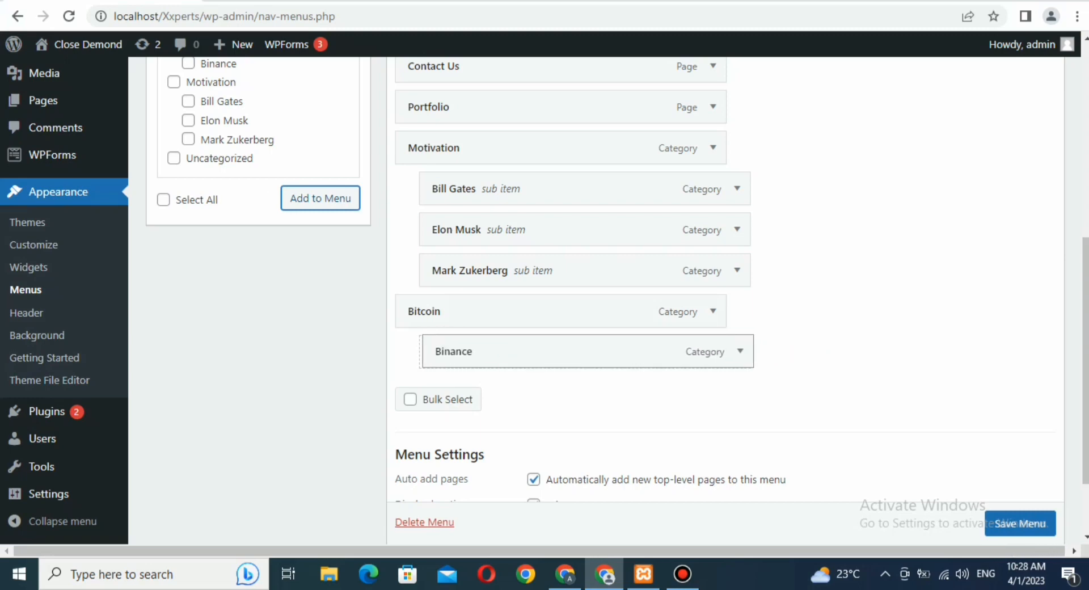
{"action": "scroll", "coordinate": [1015, 511], "scroll_direction": "down", "scroll_amount": 1}
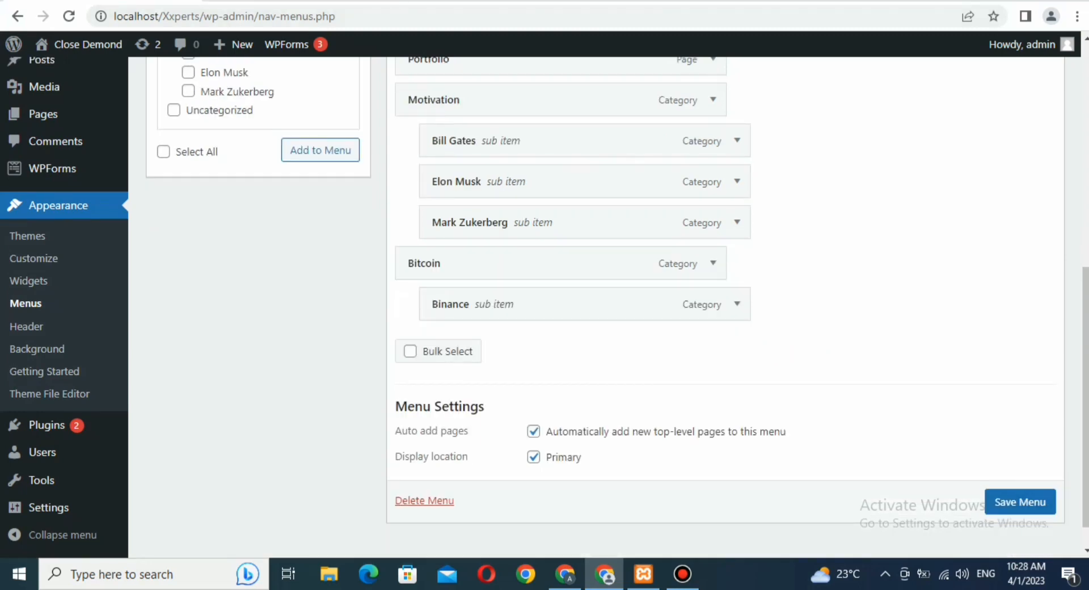
{"action": "left_click", "coordinate": [1020, 501]}
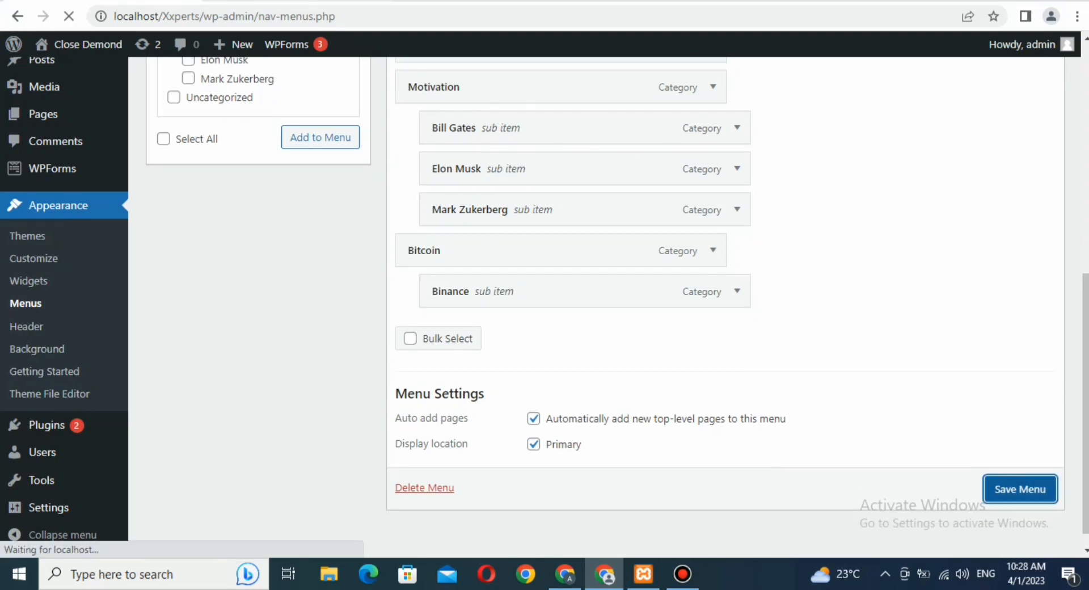
Reload the site's home page and check the Bitcoin and Motivation submenus in the navigation
{"action": "left_click", "coordinate": [295, 1]}
{"action": "left_click", "coordinate": [68, 17]}
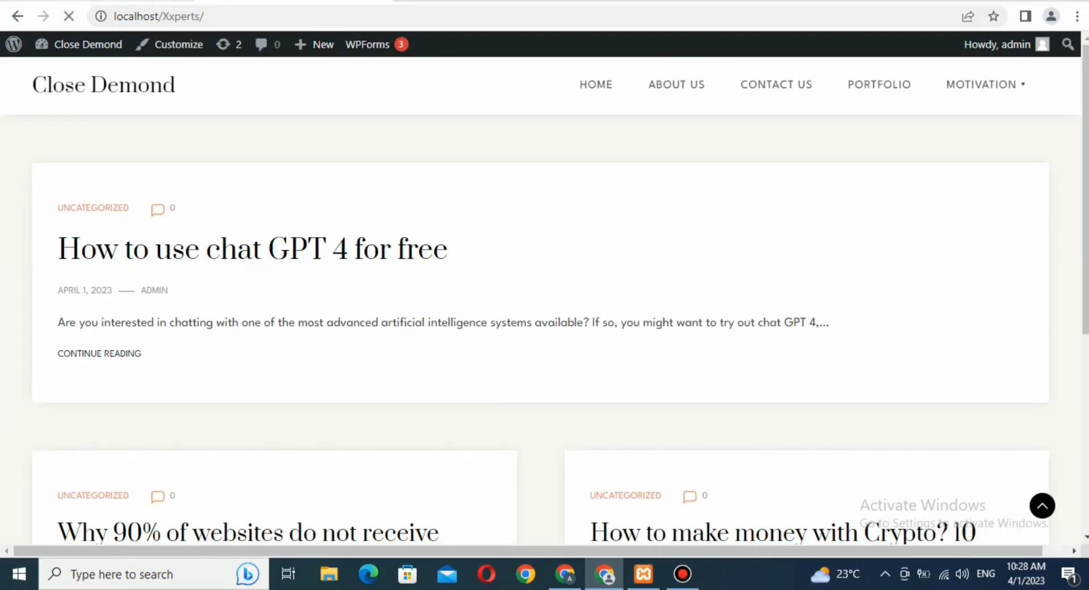
{"action": "left_click", "coordinate": [113, 1]}
{"action": "left_click", "coordinate": [290, 1]}
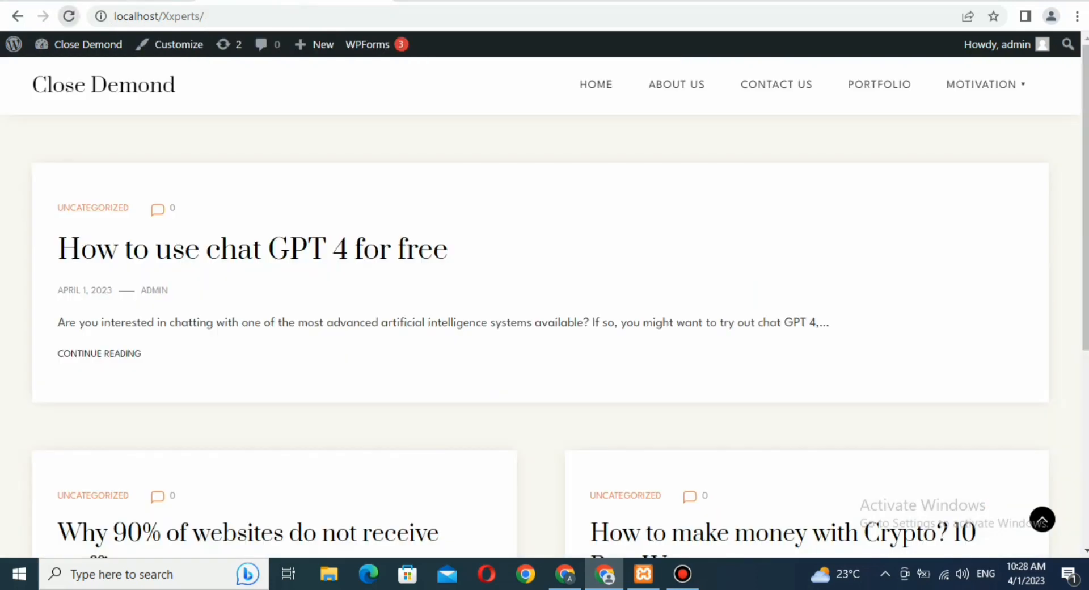
{"action": "left_click", "coordinate": [68, 17]}
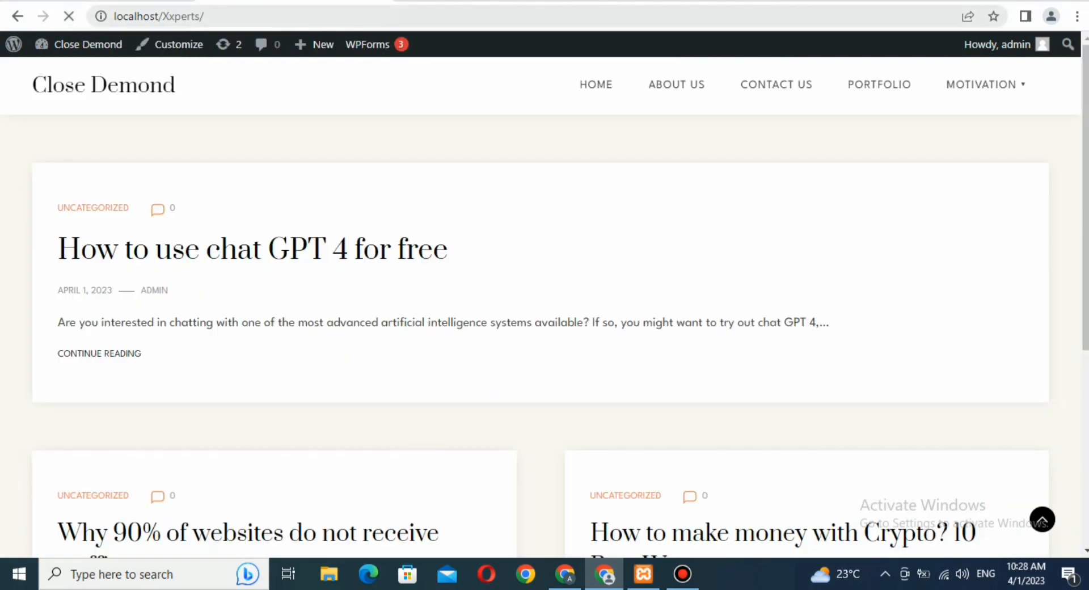
{"action": "mouse_move", "coordinate": [993, 85]}
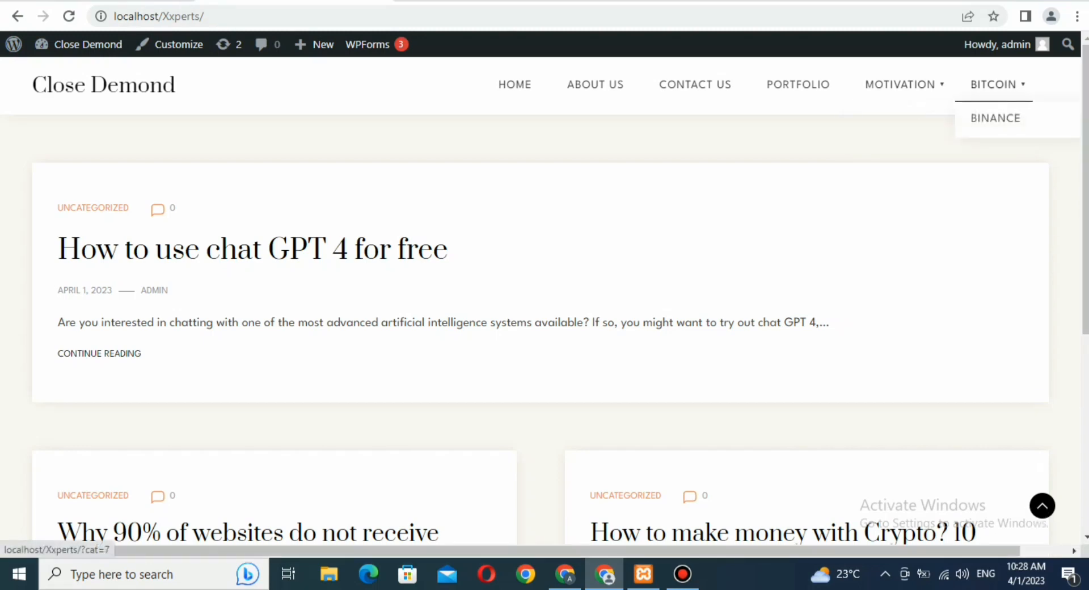
{"action": "mouse_move", "coordinate": [902, 85]}
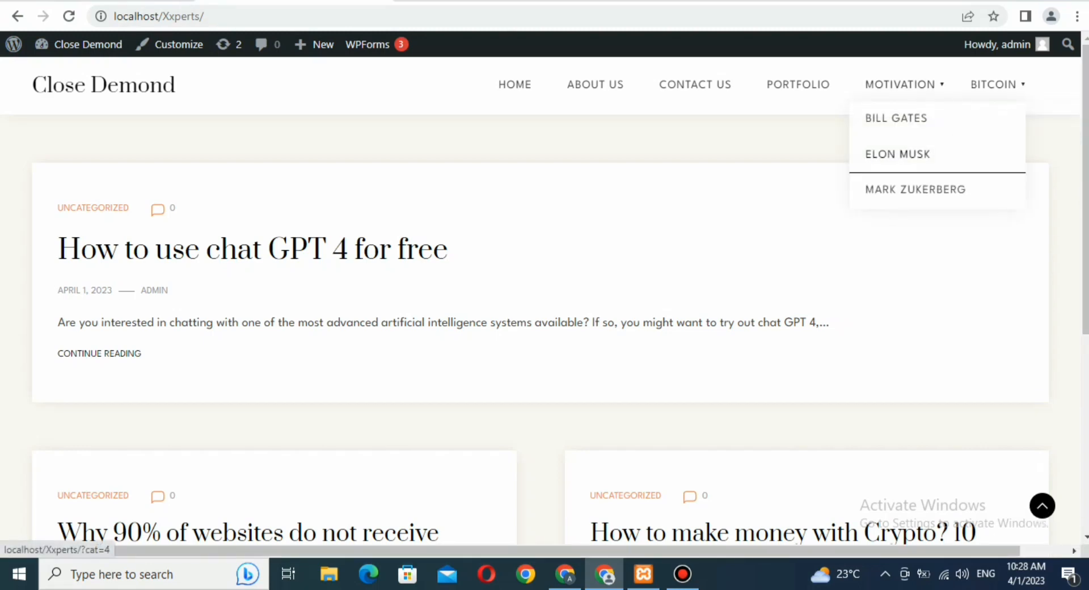